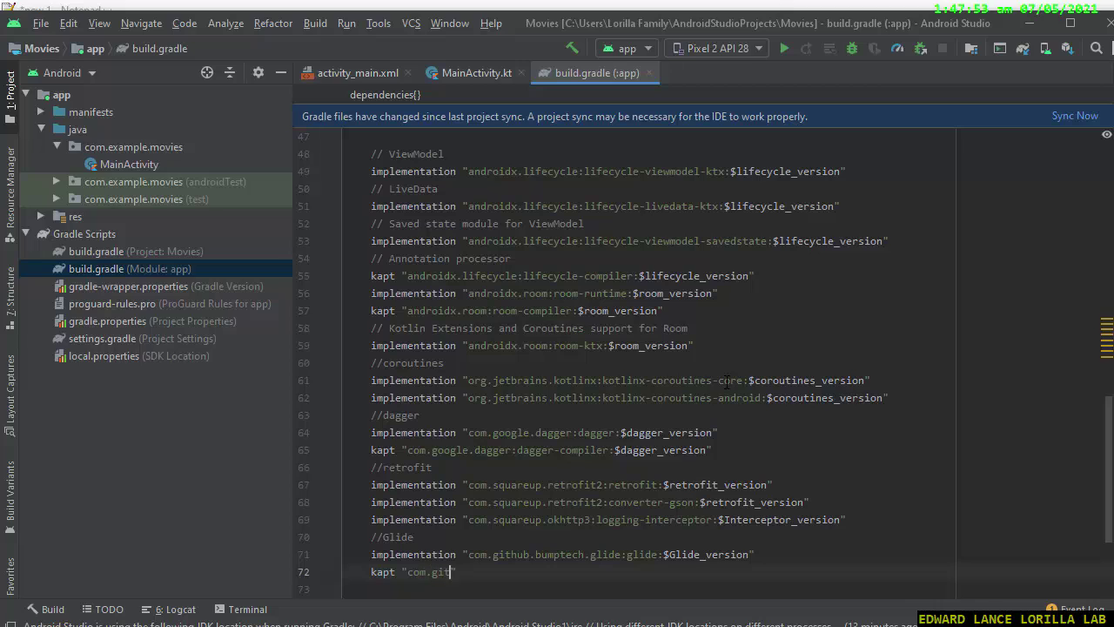
Complete the kapt "com.github.bumptech.glide:compiler:$Glide_version" line and remove the extra blank lines.
text(lide:compiler:$Gli)
text(de_version)
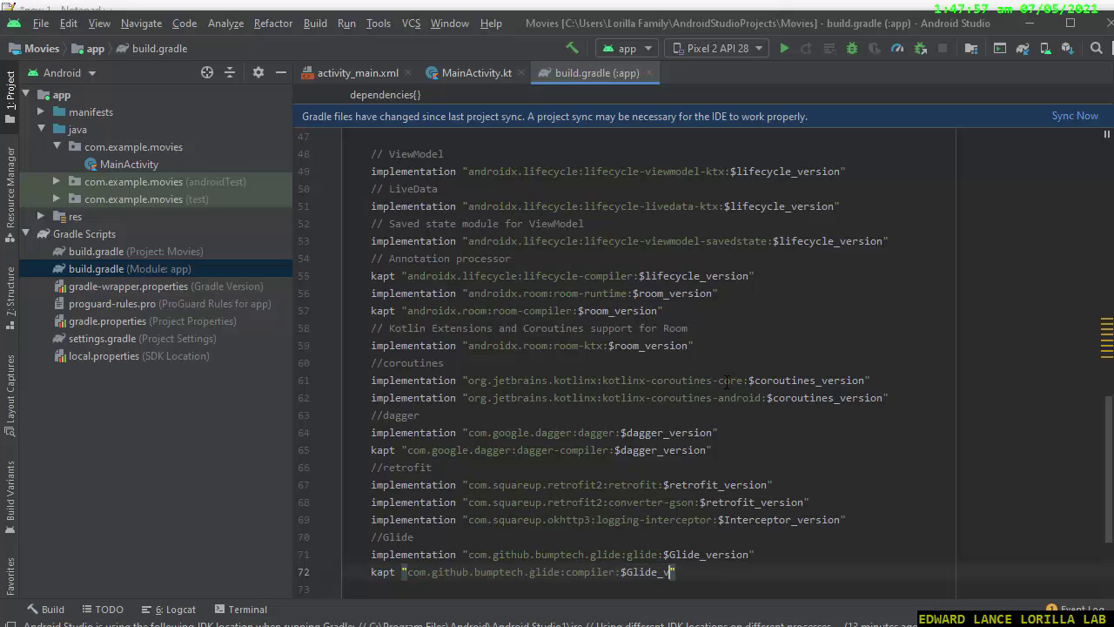
key(End)
key(Return)
key(Return)
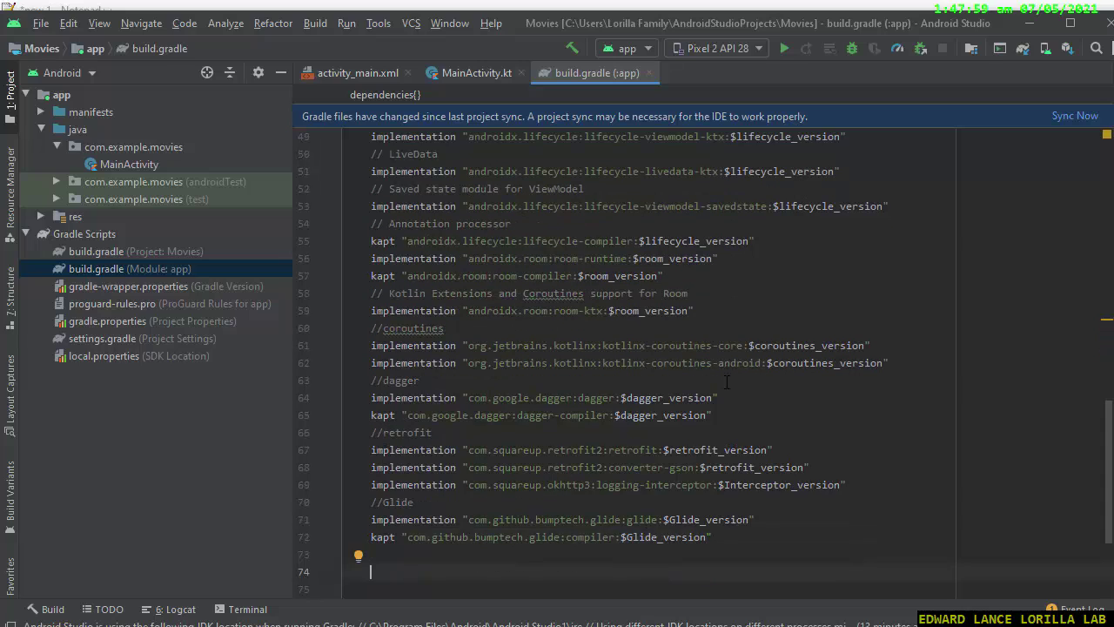
key(BackSpace)
key(BackSpace)
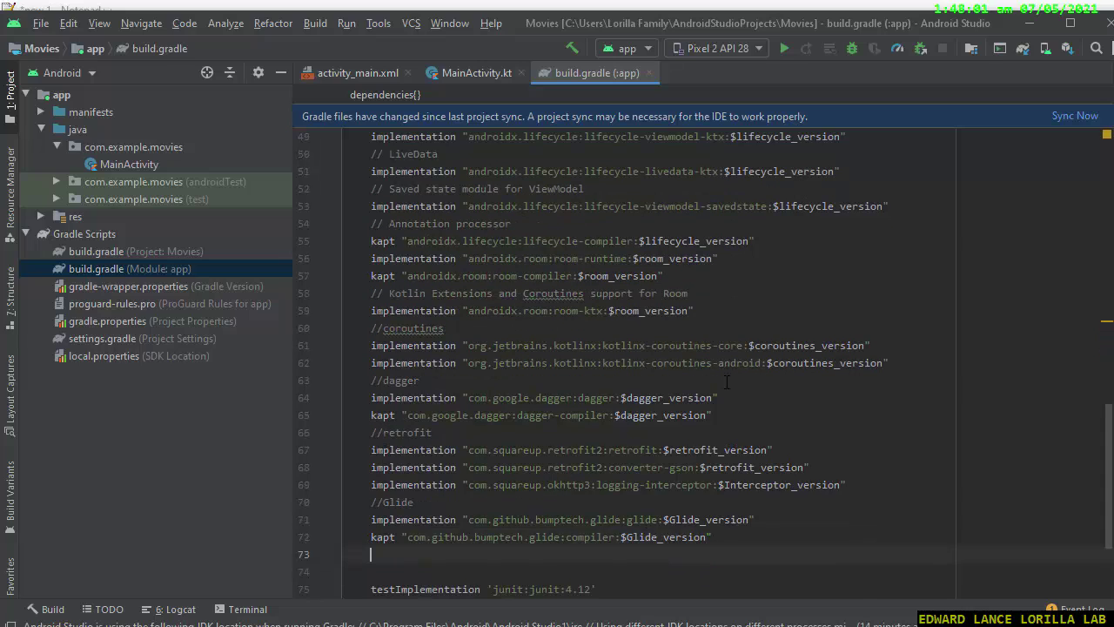
Move up to the defaultConfig section and bring up the browser's taskbar jump list.
key(Up)
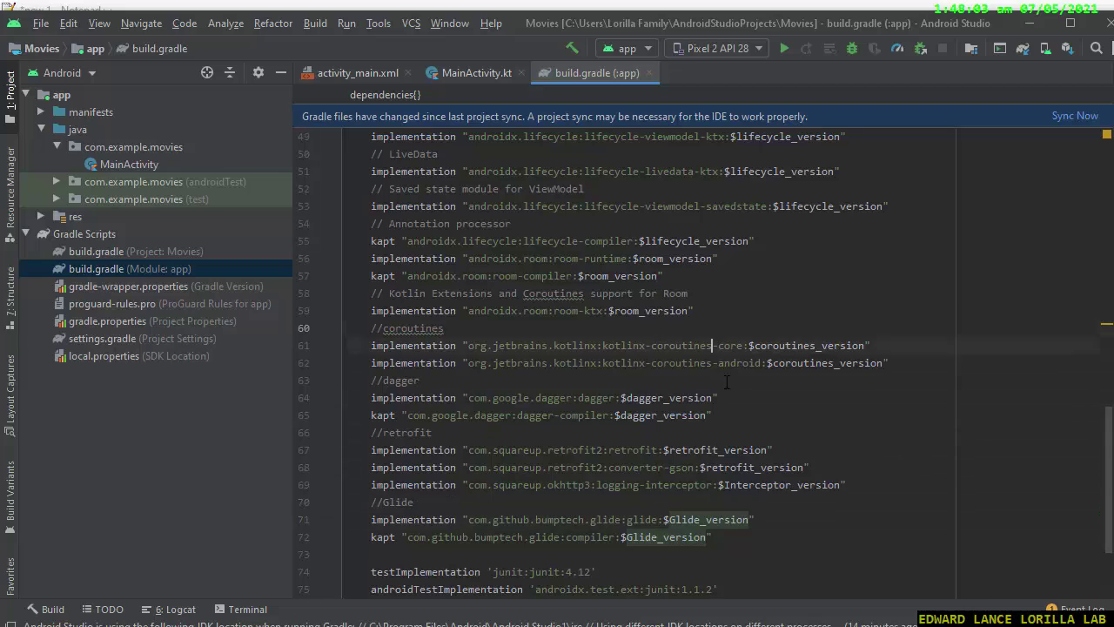
scroll(726, 383, up, 7)
key(Up)
key(Up)
key(Up)
key(Up)
key(Up)
key(Up)
key(Up)
key(Up)
key(Up)
key(Up)
key(Up)
key(Up)
key(Up)
key(Up)
key(Up)
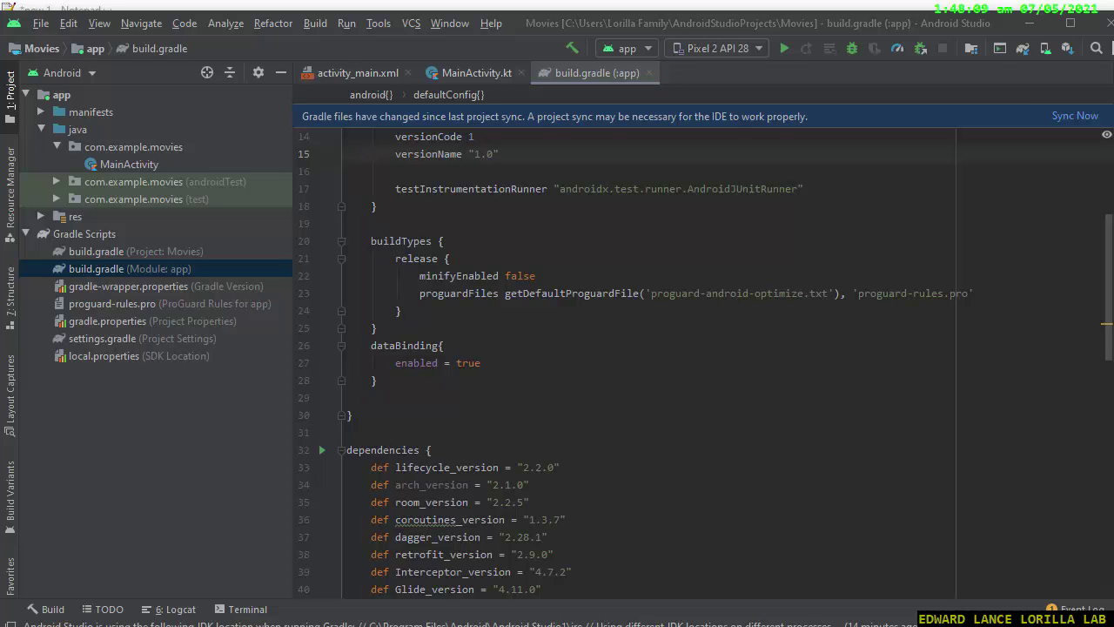
right_click(326, 626)
In a new incognito window, search for tmdb and reach the TMDB sign-up page.
click(287, 626)
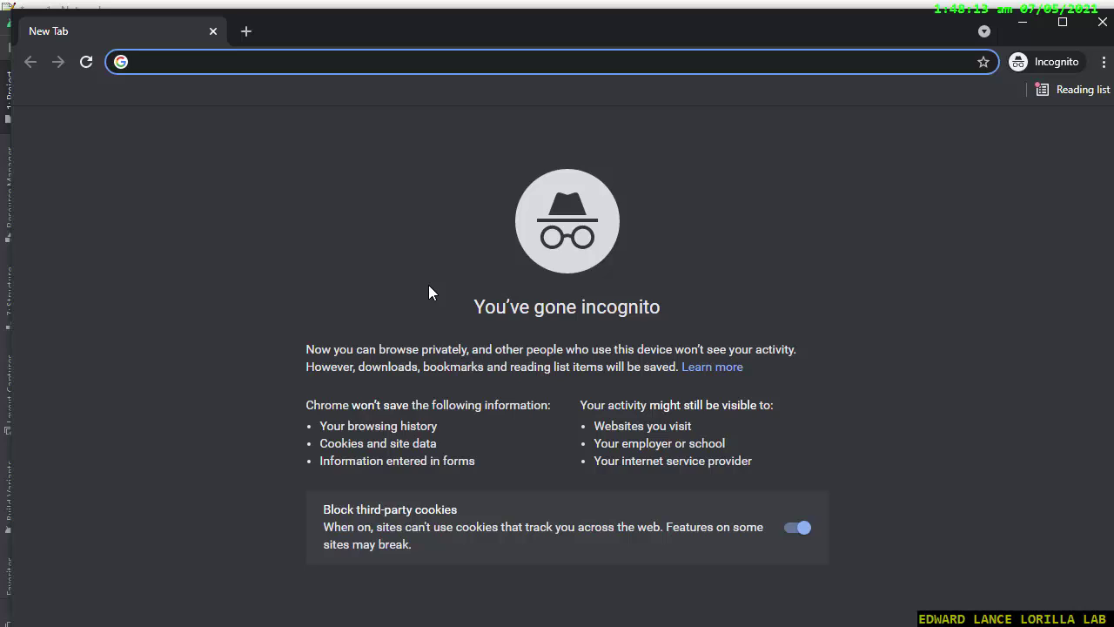
text(tmdb)
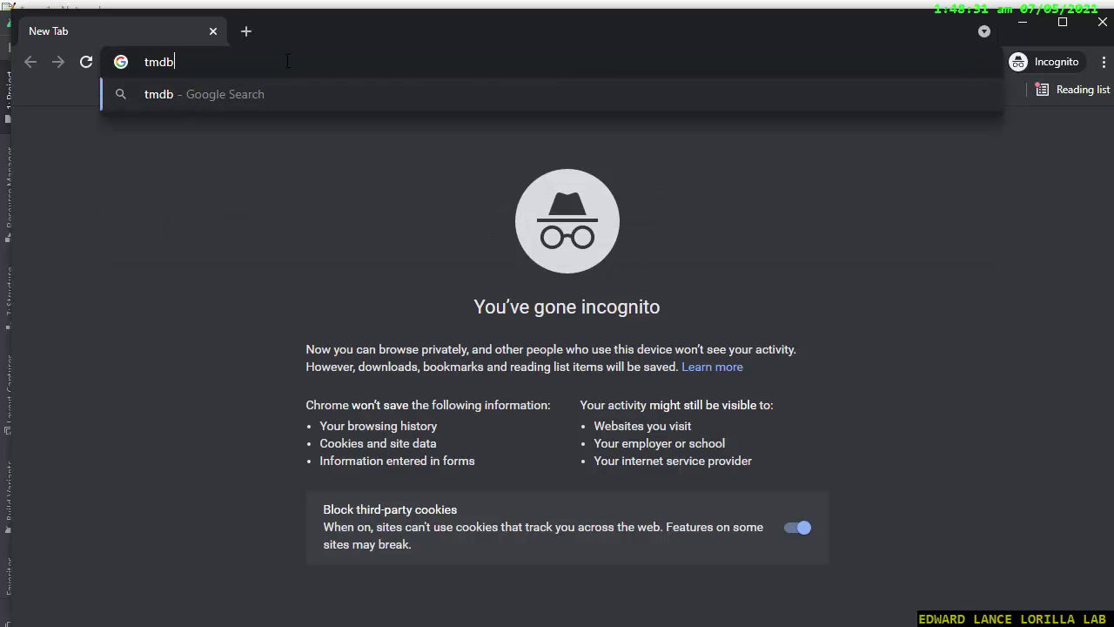
key(Return)
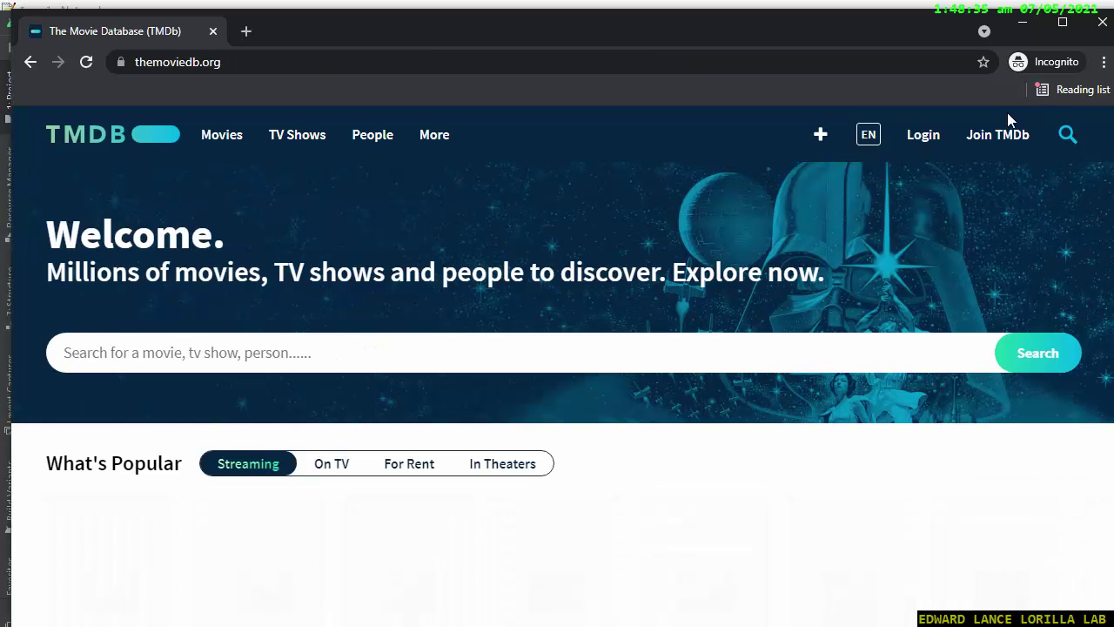
click(1000, 136)
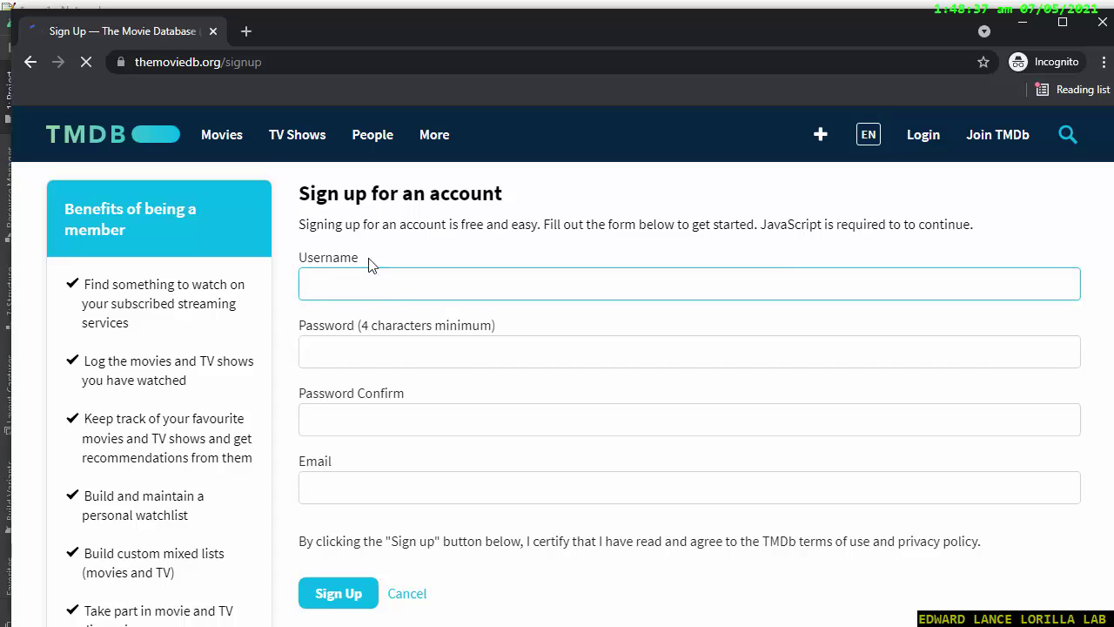
Enter a username, the account password and its confirmation on the sign-up form.
key(Tab)
text(••••)
key(ctrl+a)
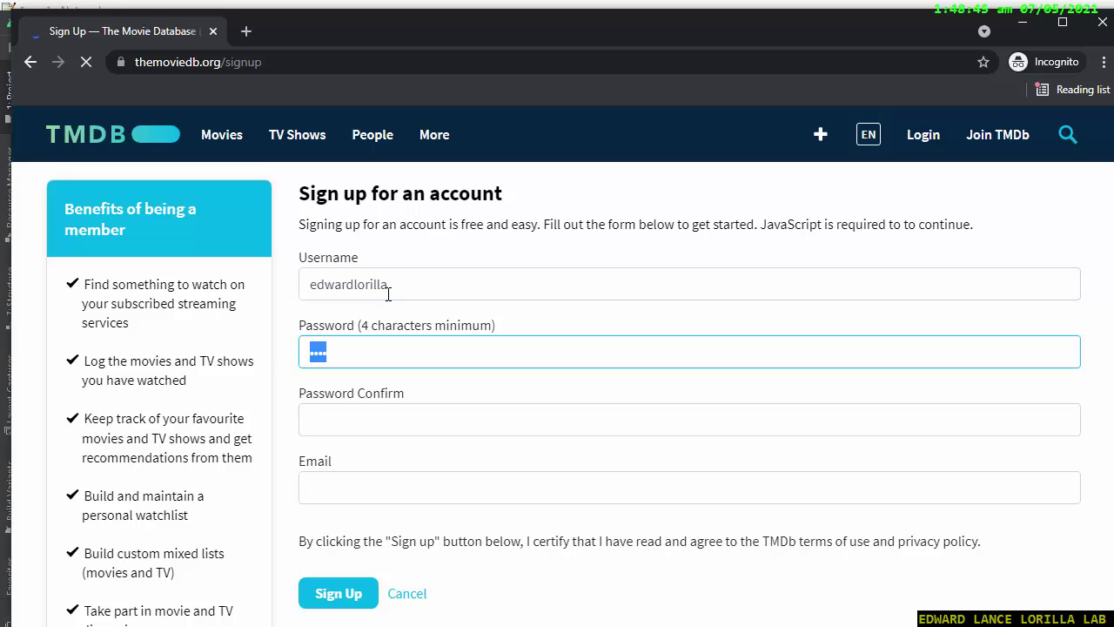
key(BackSpace)
text(••••••)
key(Tab)
text(••••••)
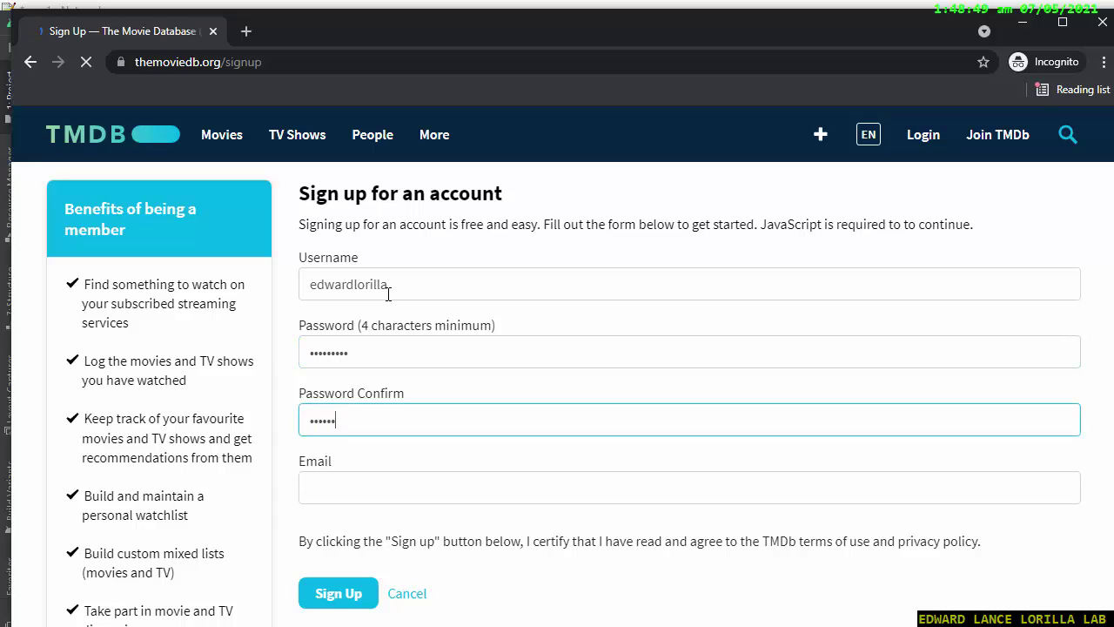
text(•••)
Fill in the e-mail address field, correcting the mistyped part.
key(Tab)
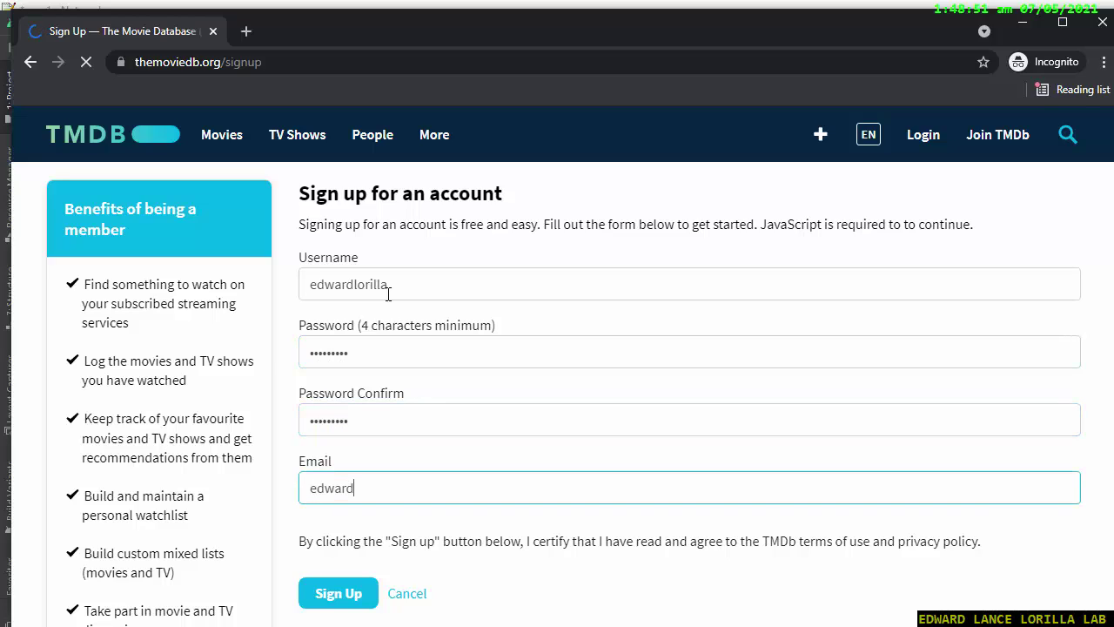
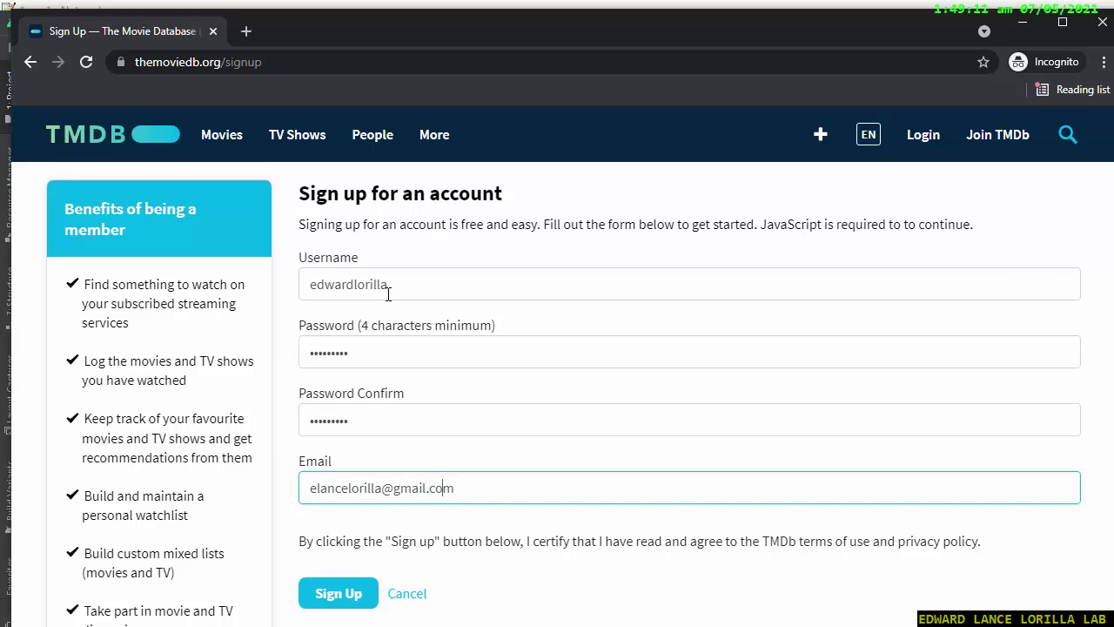
key(Left)
key(Left)
key(Left)
key(Left)
key(Left)
key(Left)
key(Left)
key(Left)
key(Left)
key(Left)
key(Left)
key(Left)
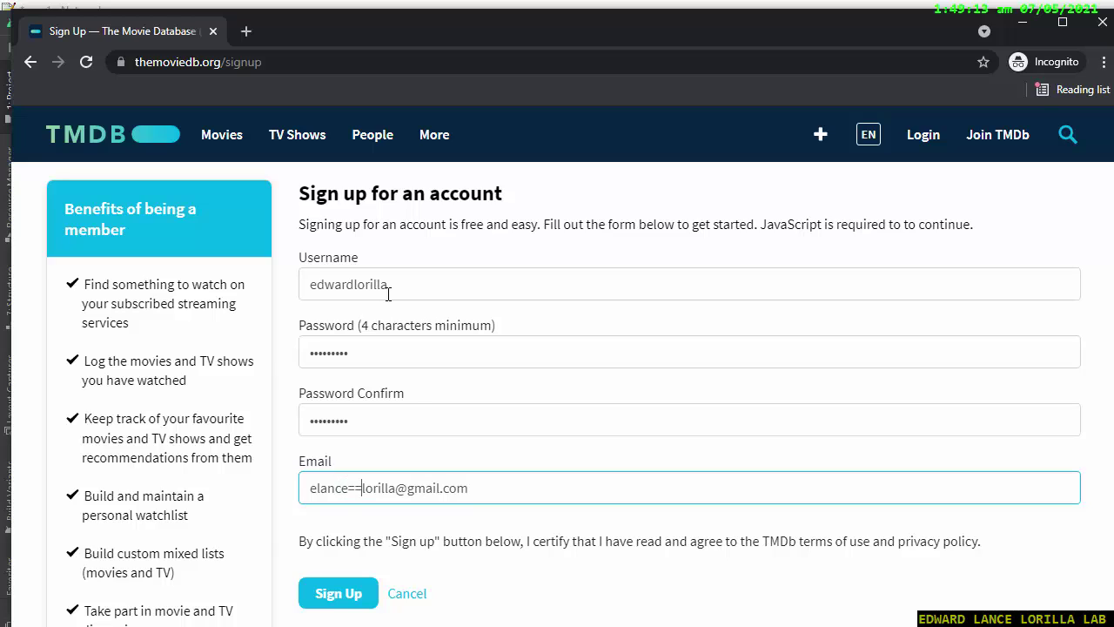
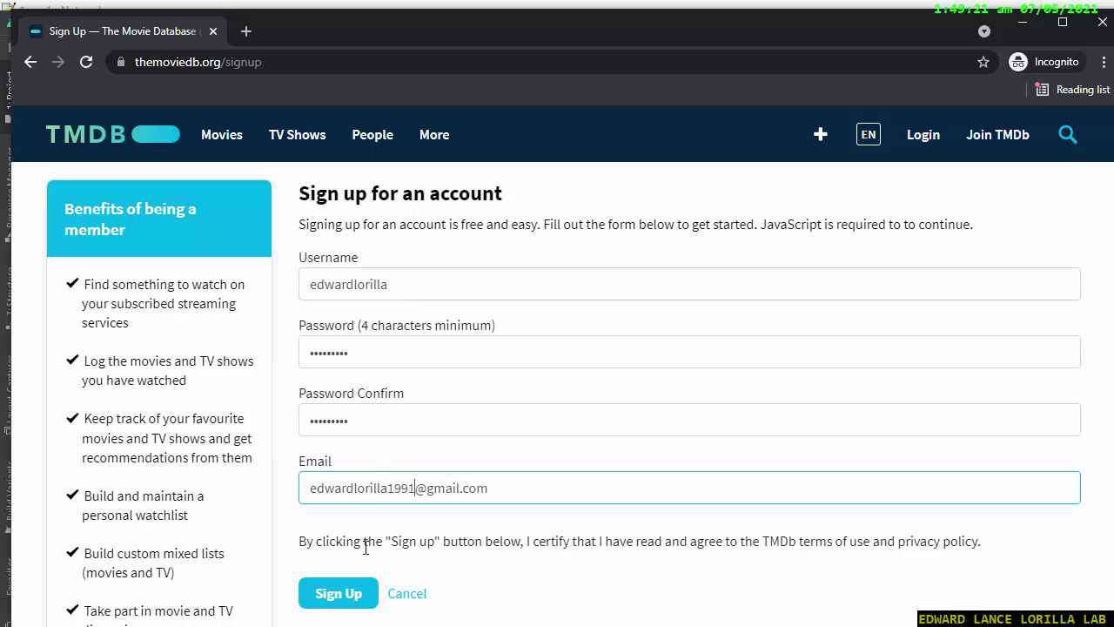
Submit the sign-up, extend the already-taken username, and submit the form again.
click(340, 592)
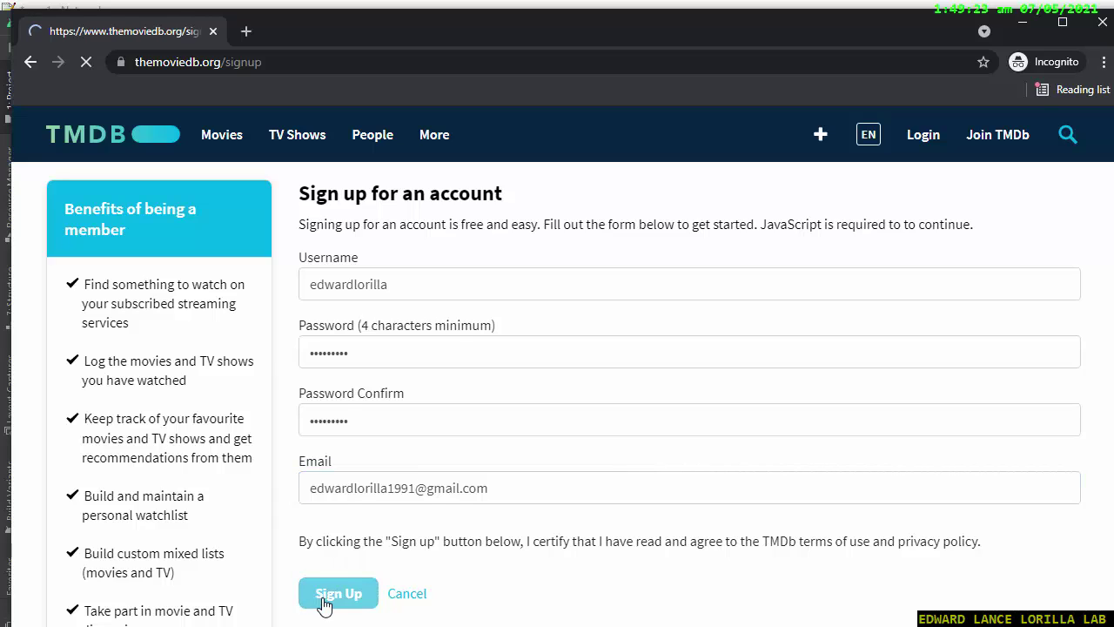
click(446, 448)
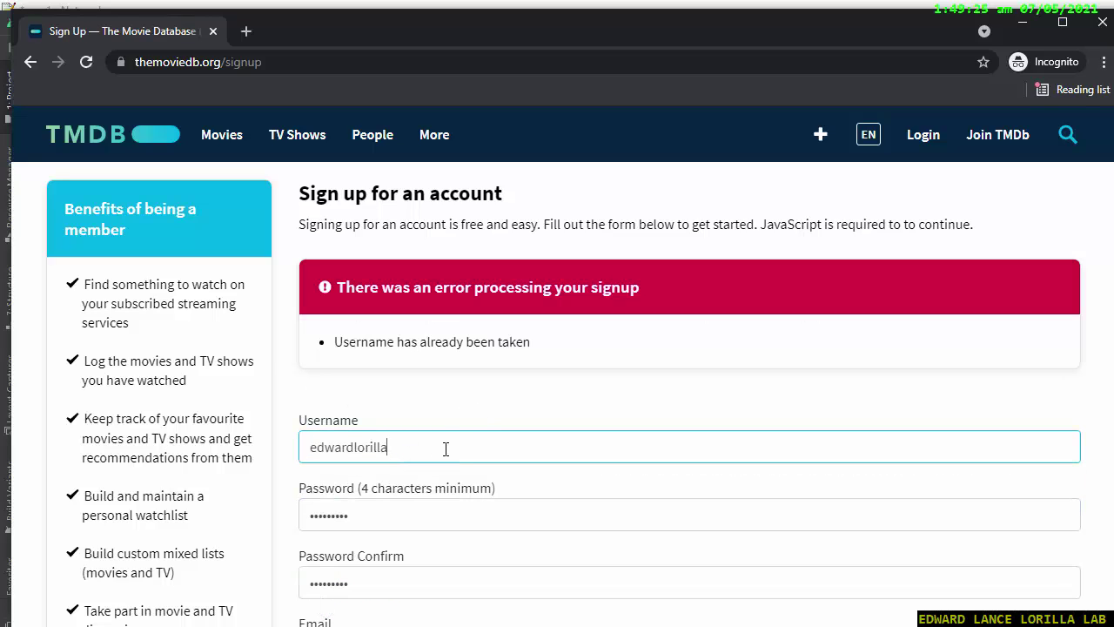
key(Left)
key(Left)
key(Left)
text(lance)
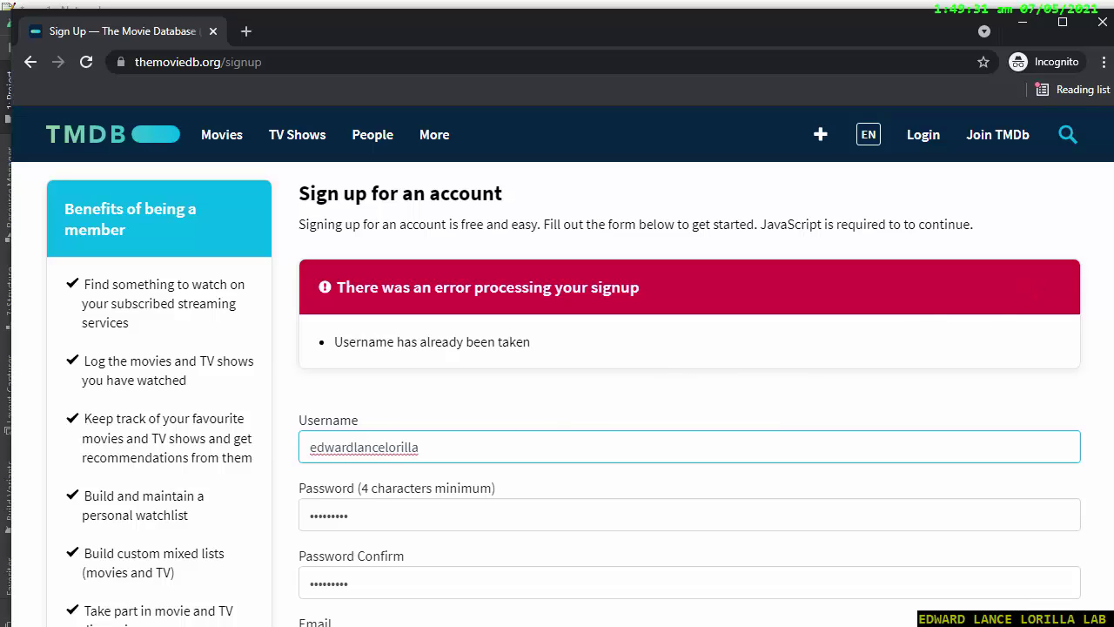
scroll(1106, 372, down, 2)
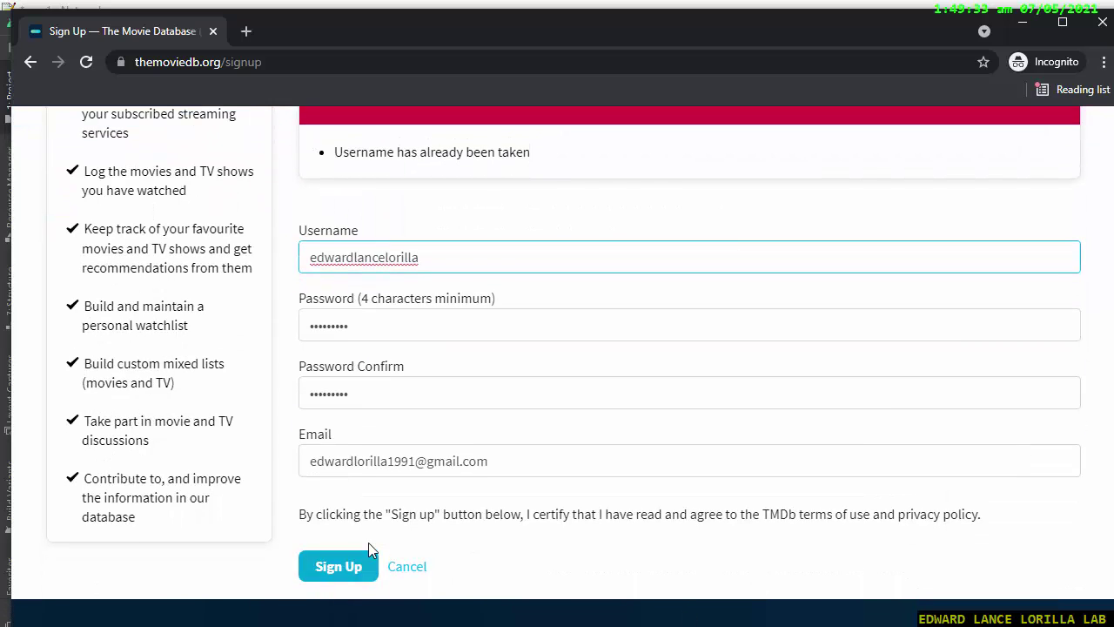
click(340, 566)
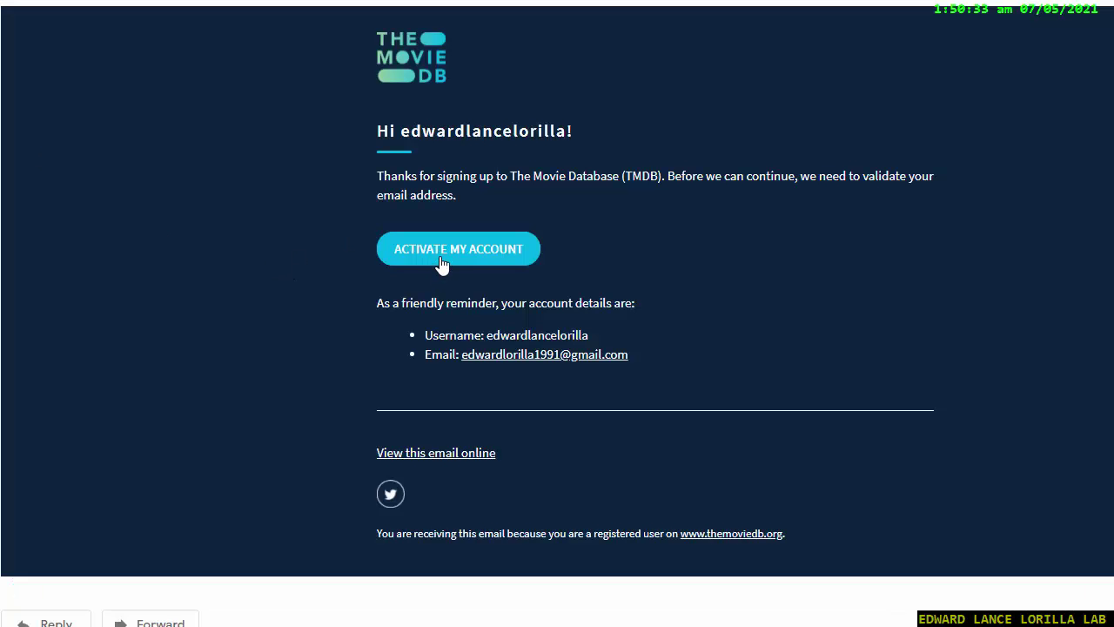
Activate the account from the verification e-mail and log in with the corrected username.
click(442, 253)
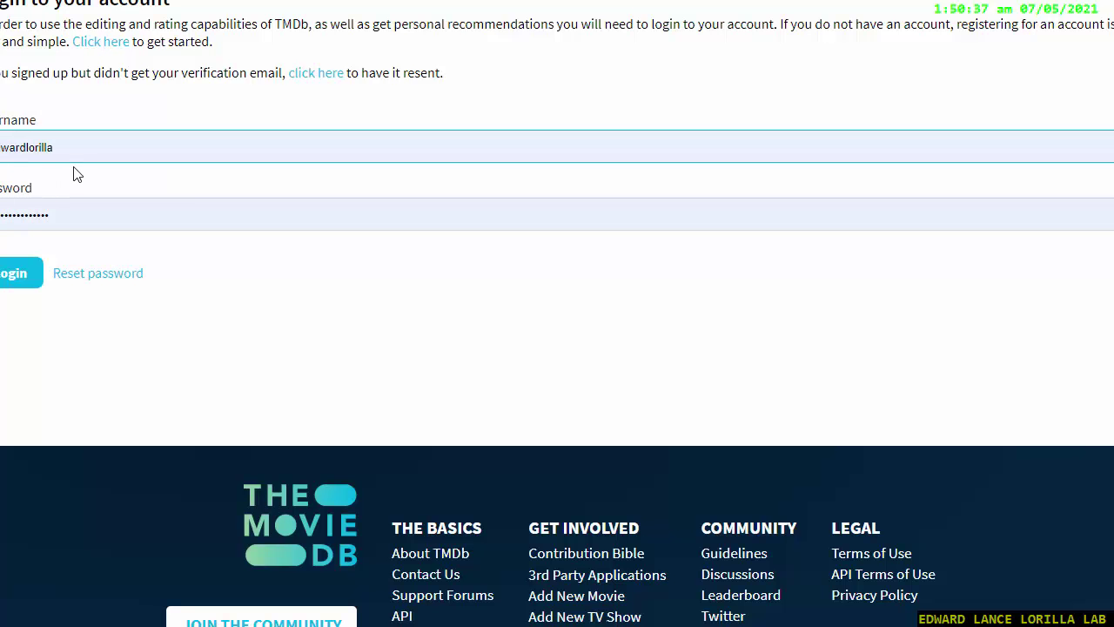
double_click(37, 160)
click(37, 147)
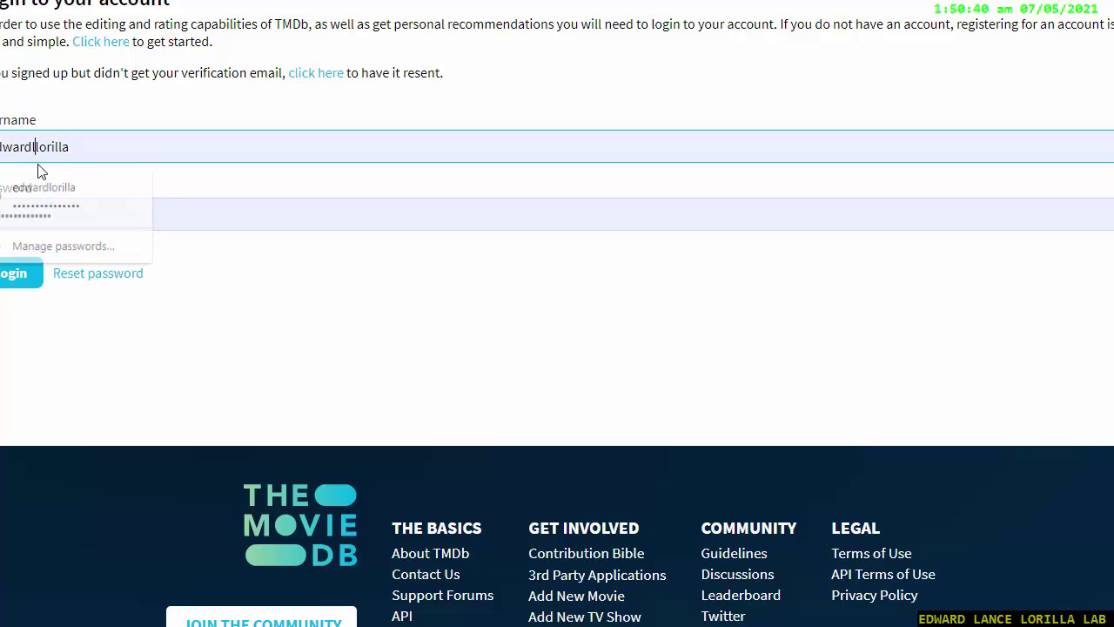
text(lance)
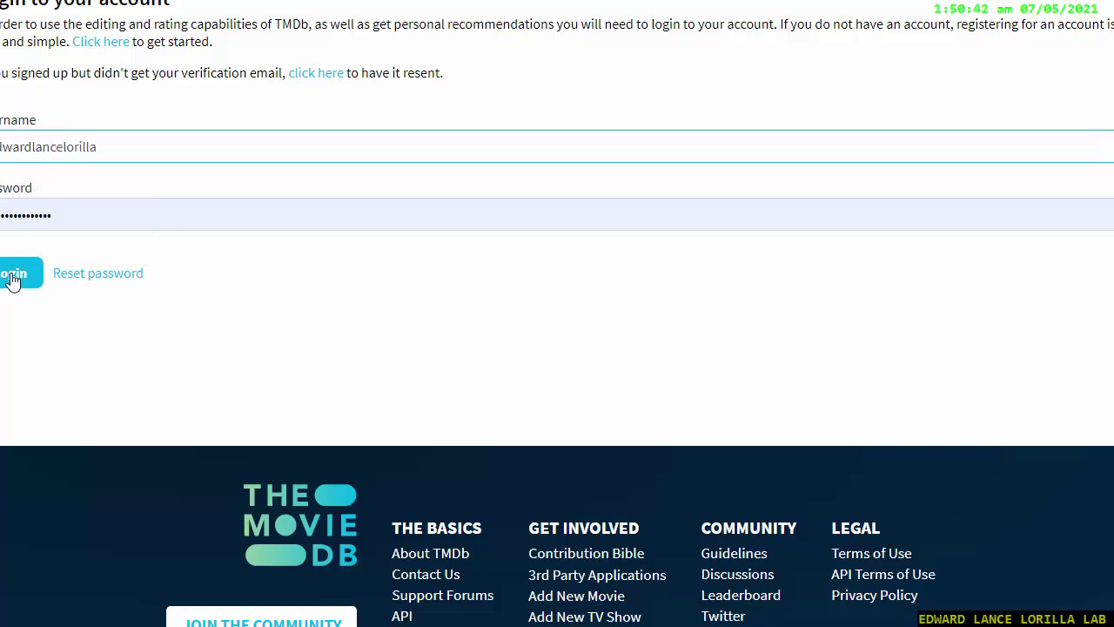
click(10, 276)
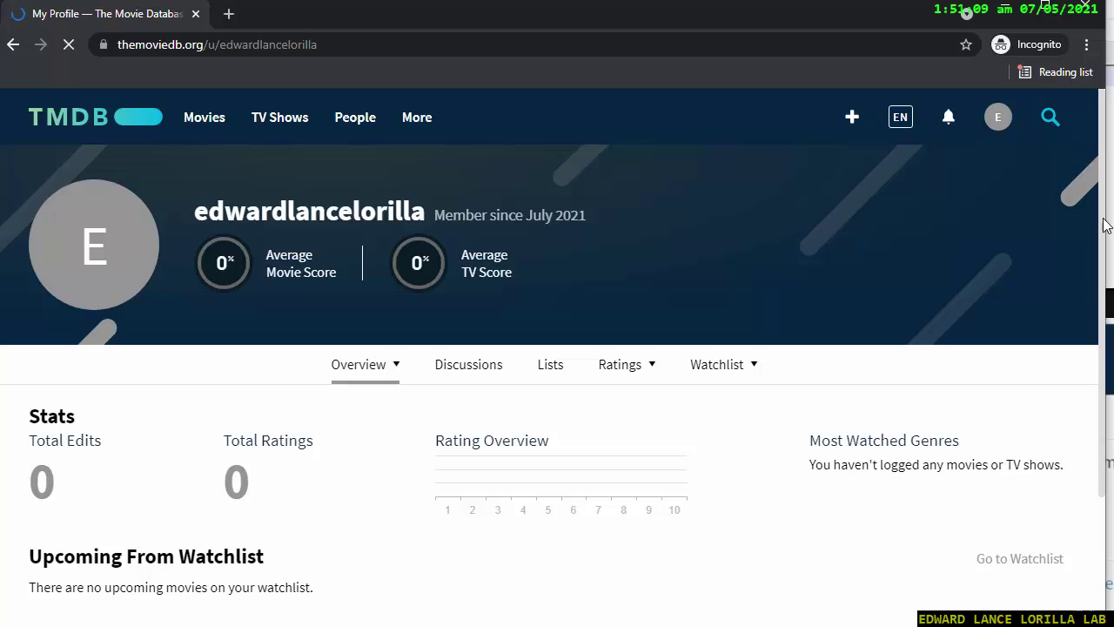
Go through the profile menu to Account Settings and choose API in the Settings sidebar.
scroll(1085, 287, down, 2)
scroll(1085, 259, up, 3)
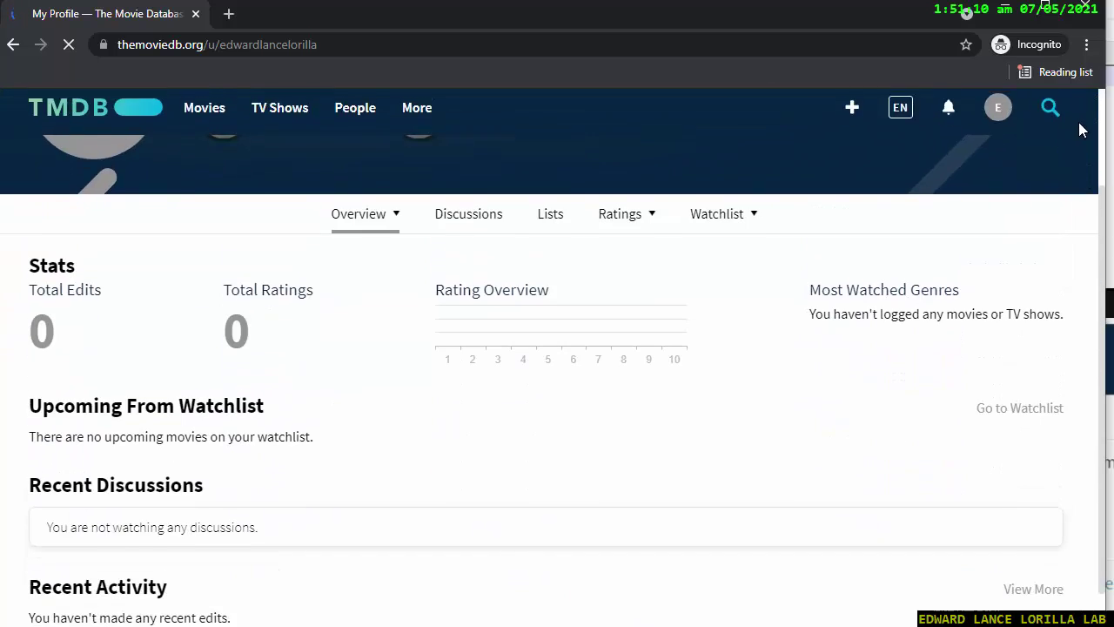
click(1005, 114)
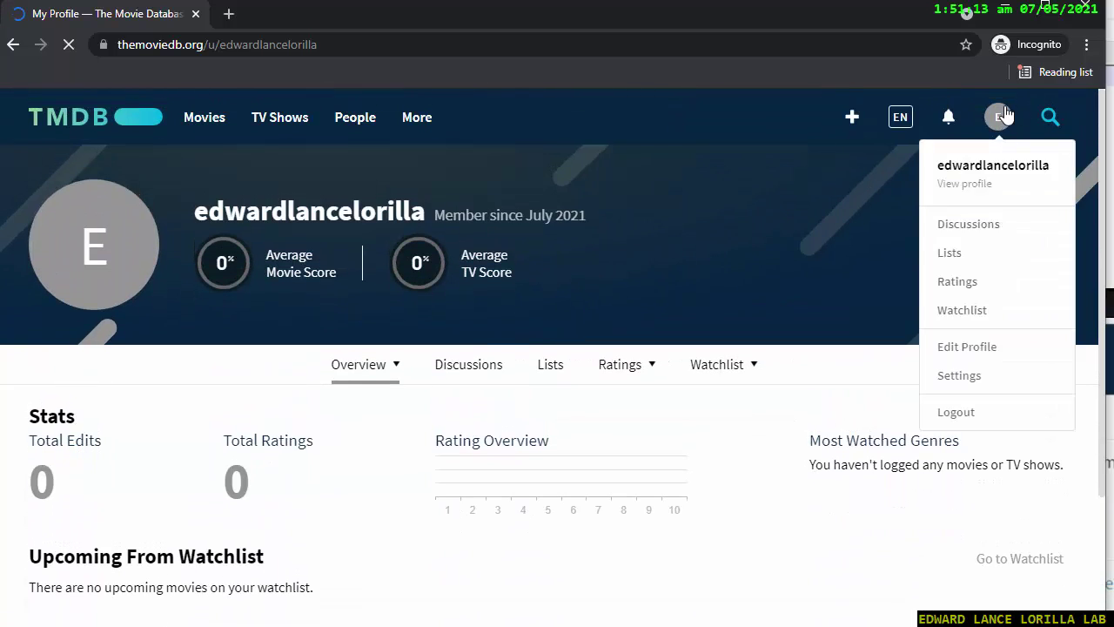
right_click(957, 372)
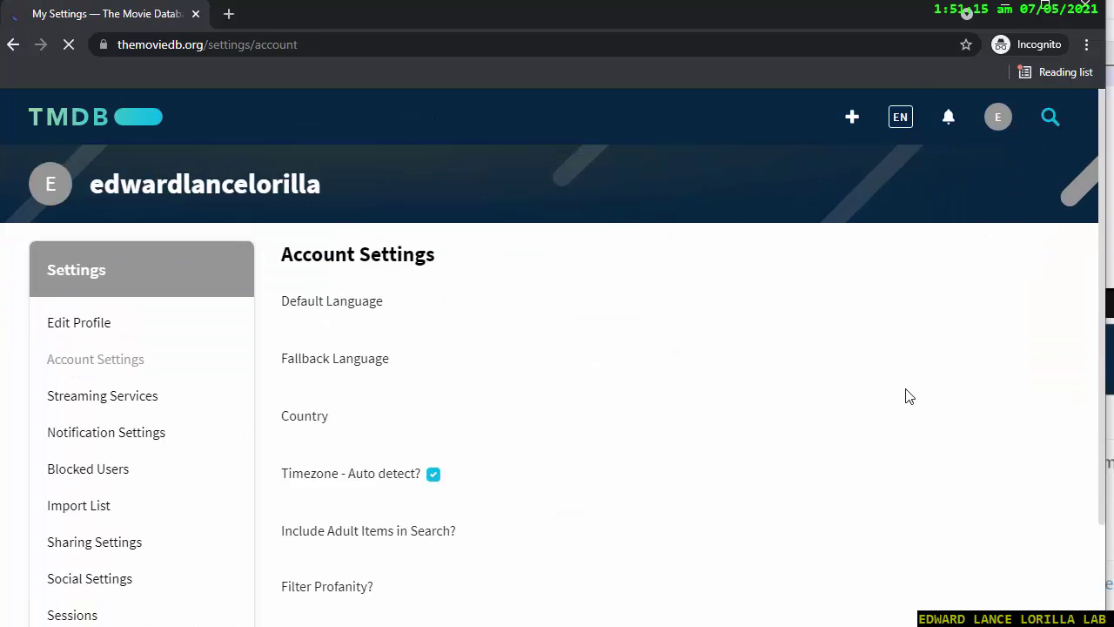
scroll(433, 478, down, 1)
right_click(396, 502)
click(74, 574)
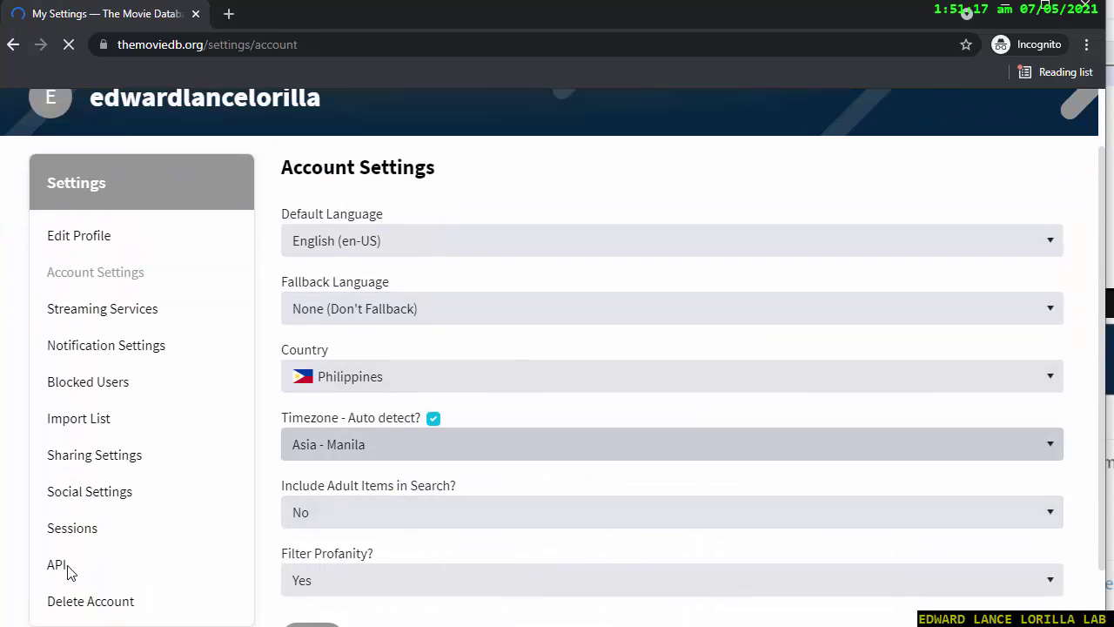
scroll(69, 574, up, 1)
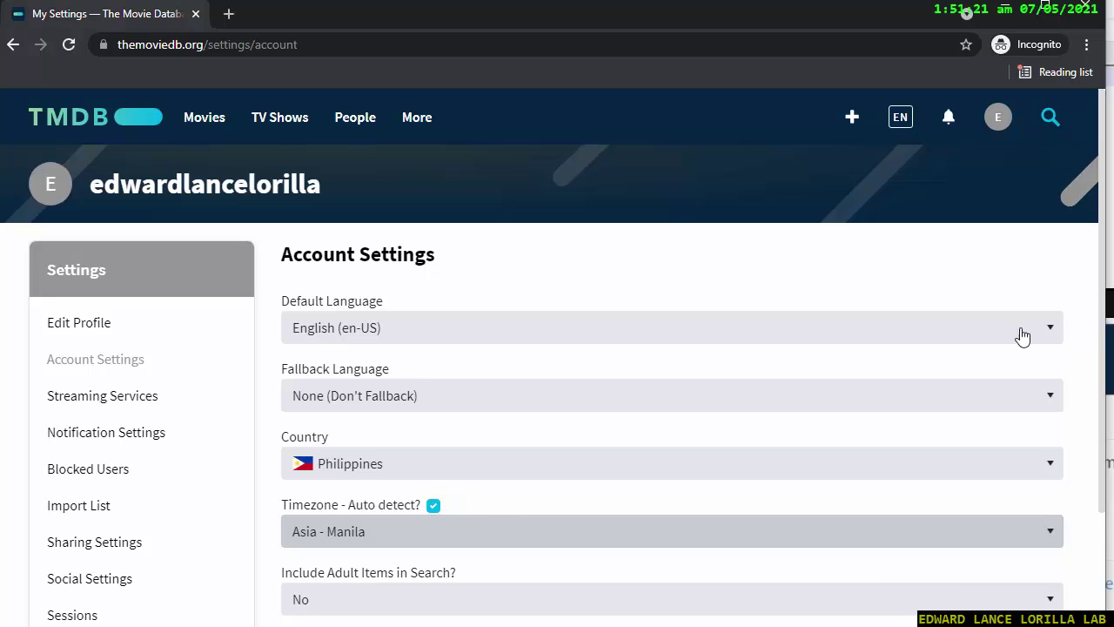
drag(1101, 258, 1101, 324)
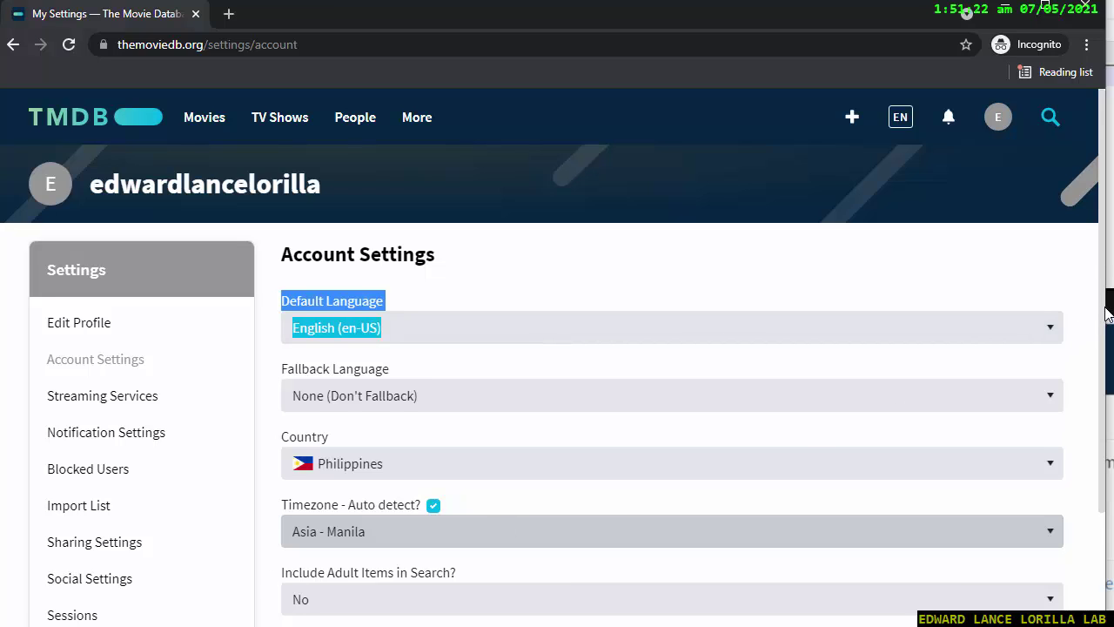
scroll(1074, 465, down, 3)
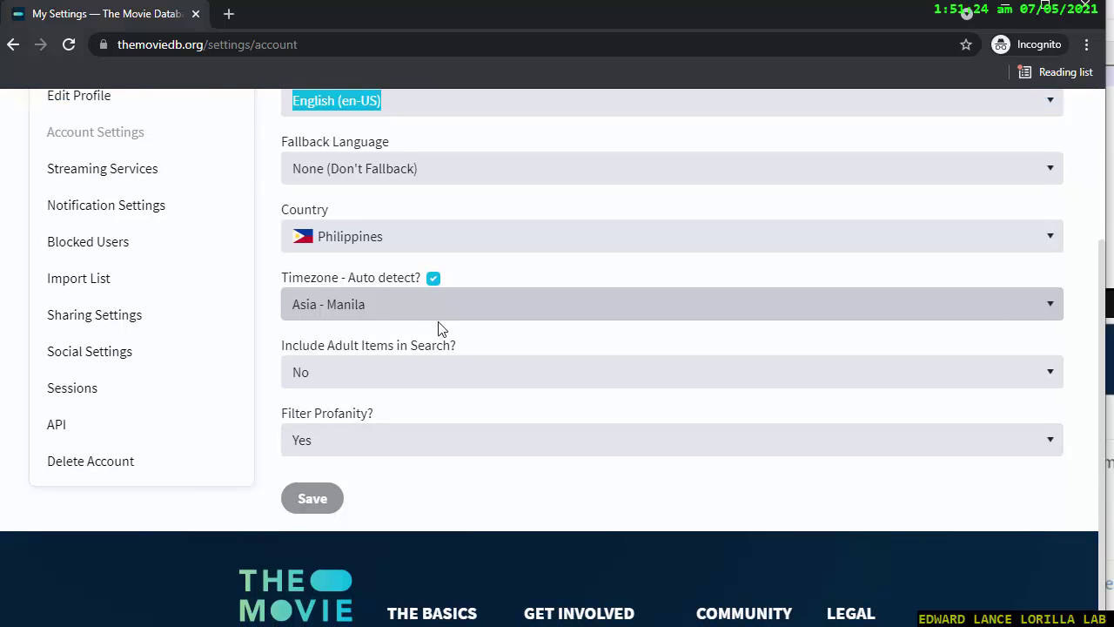
click(57, 427)
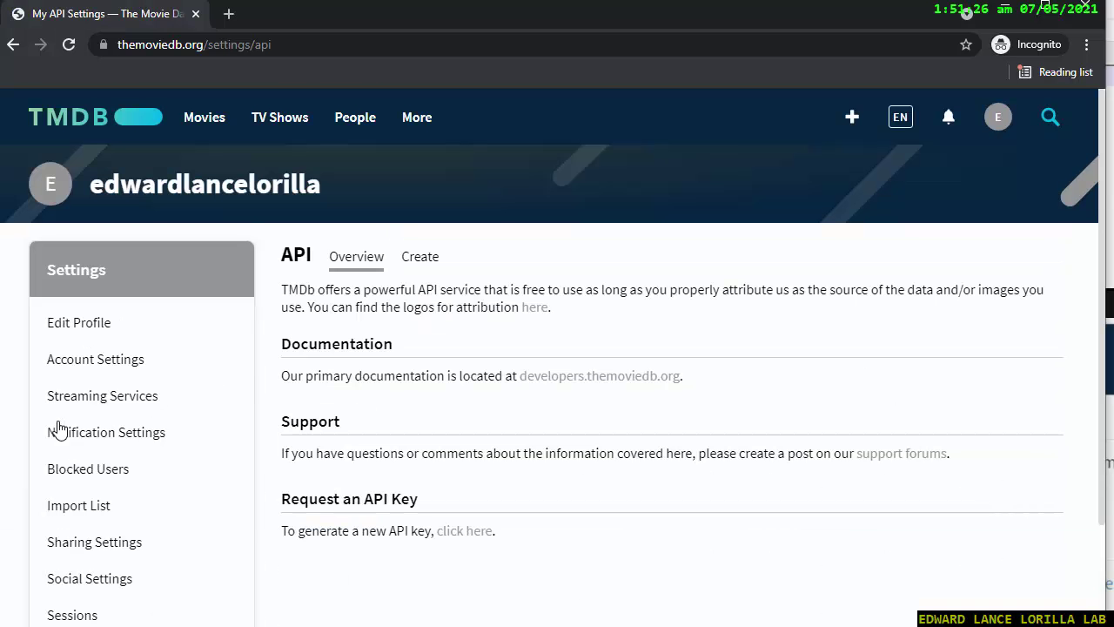
Request a Developer API key, accept the terms, and name the application tmdb.
click(480, 536)
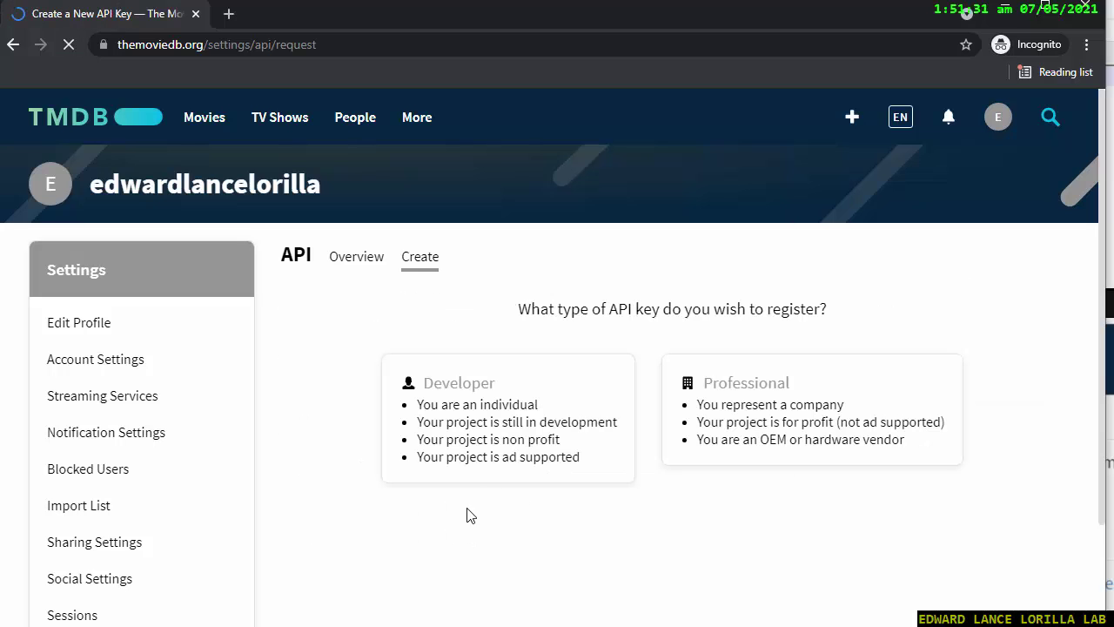
click(455, 391)
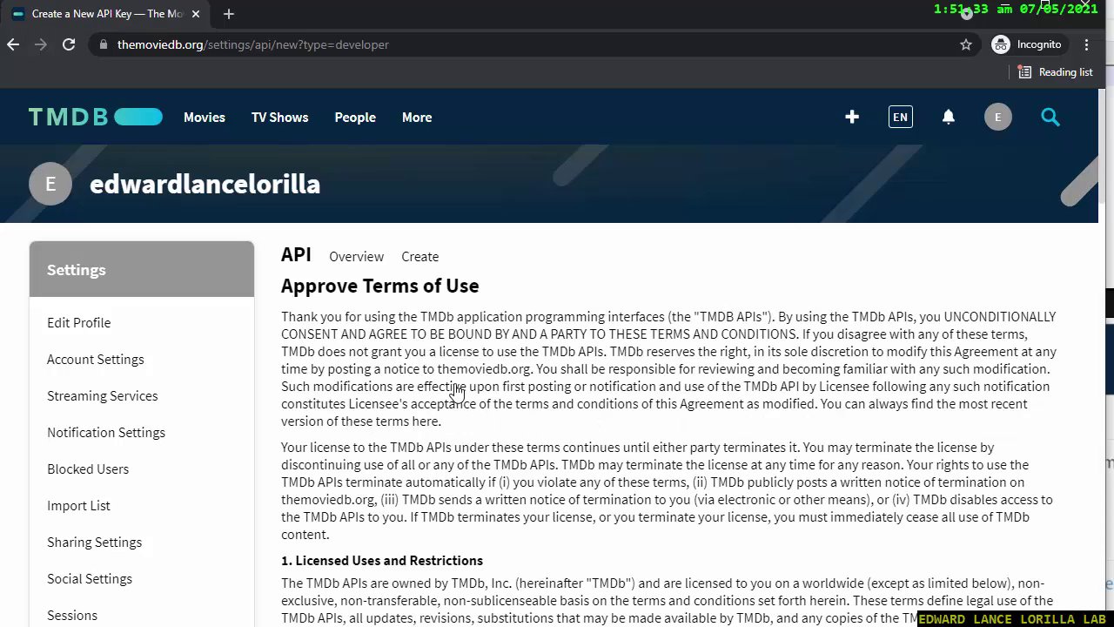
drag(1105, 231, 1102, 597)
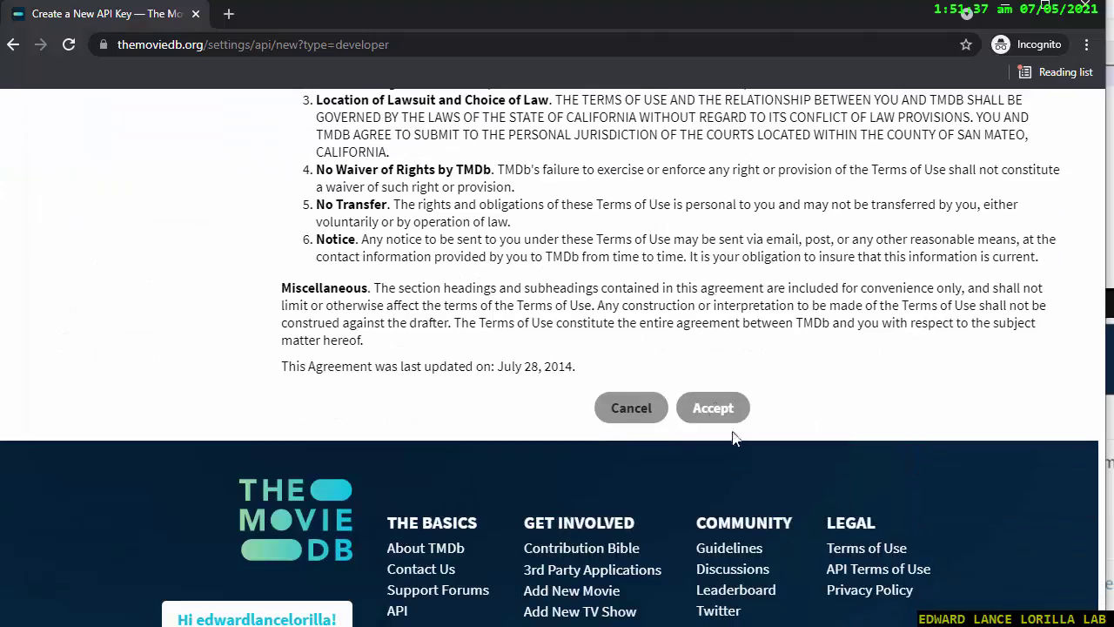
click(714, 407)
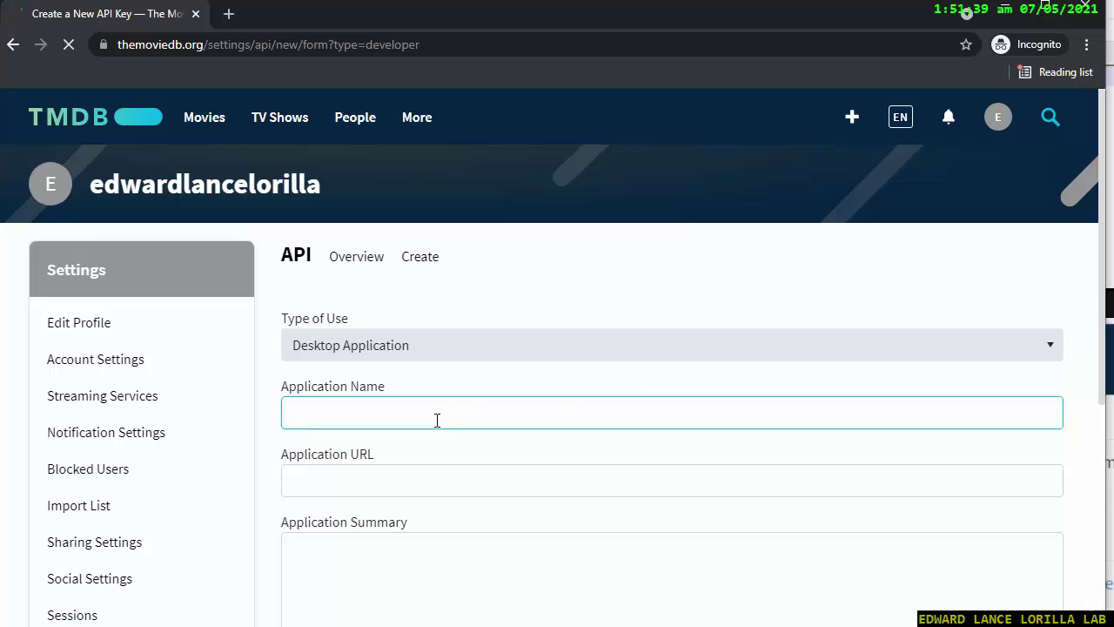
text(tmdb)
Enter the application's website URL and the summary 'to test tmdb'.
click(362, 476)
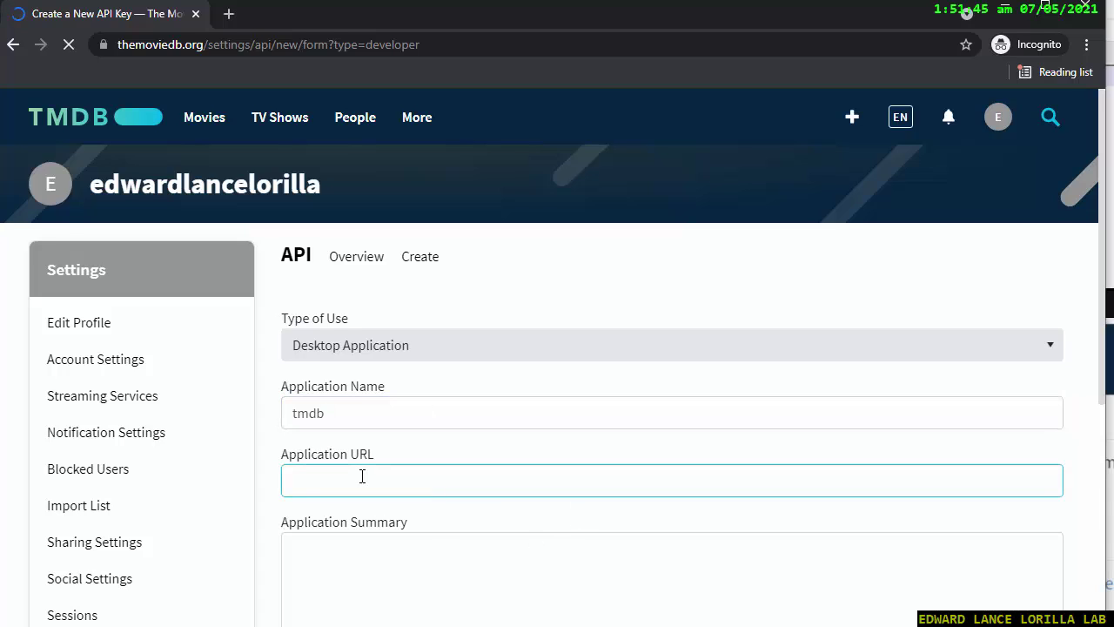
text(edward)
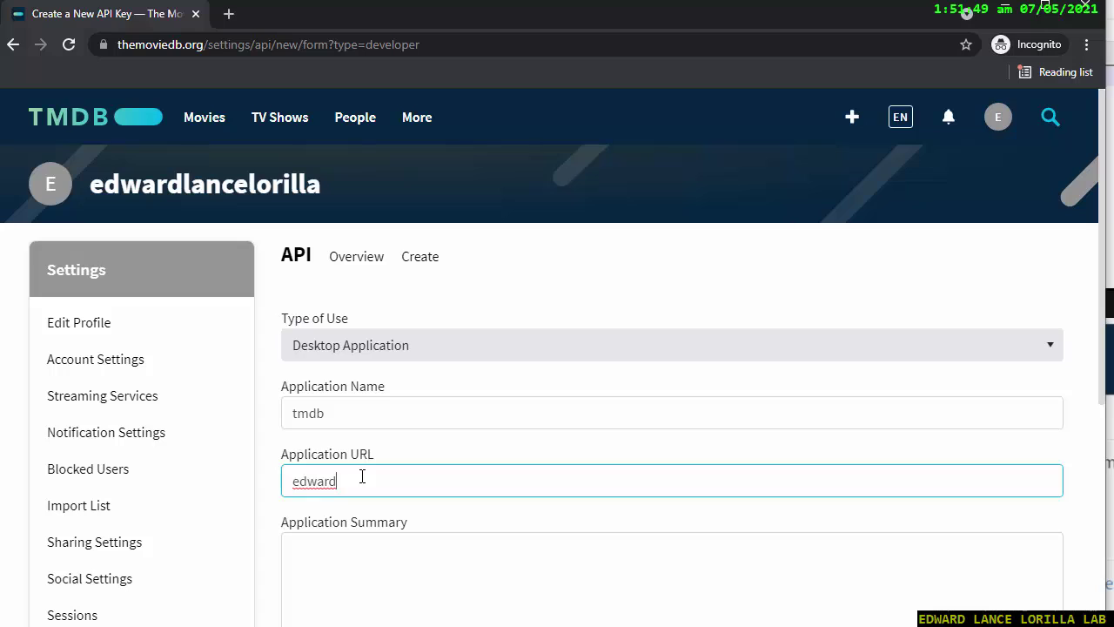
text(l)
text(ori)
key(BackSpace)
key(BackSpace)
key(BackSpace)
key(BackSpace)
text(ize)
text(.bloghsp)
text(gspo)
text(t.com)
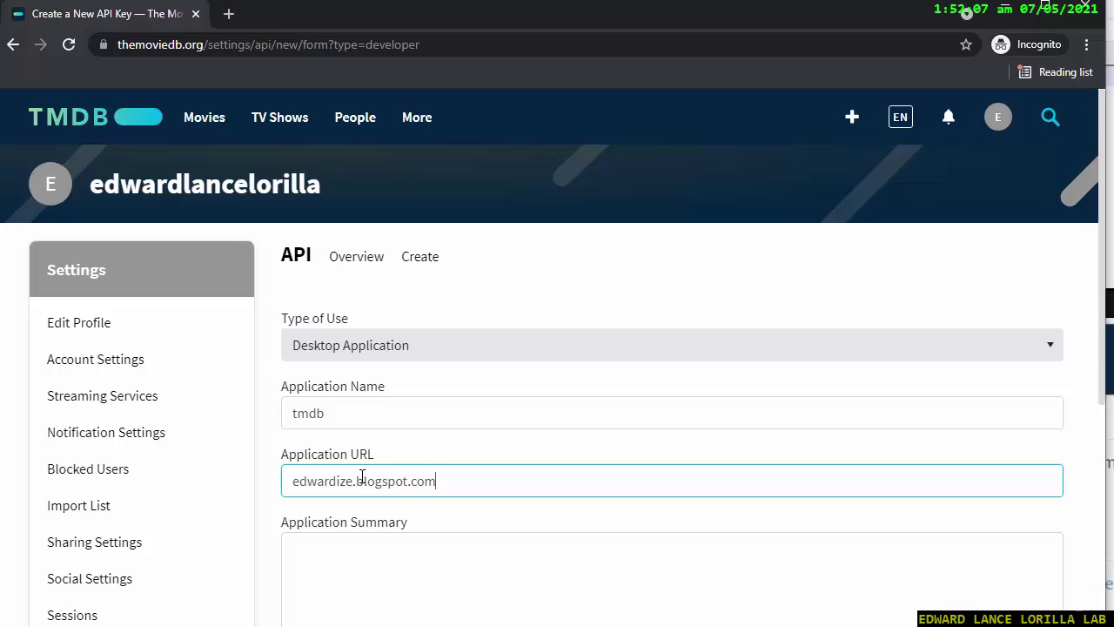
key(Tab)
text(edwar)
key(ctrl+a)
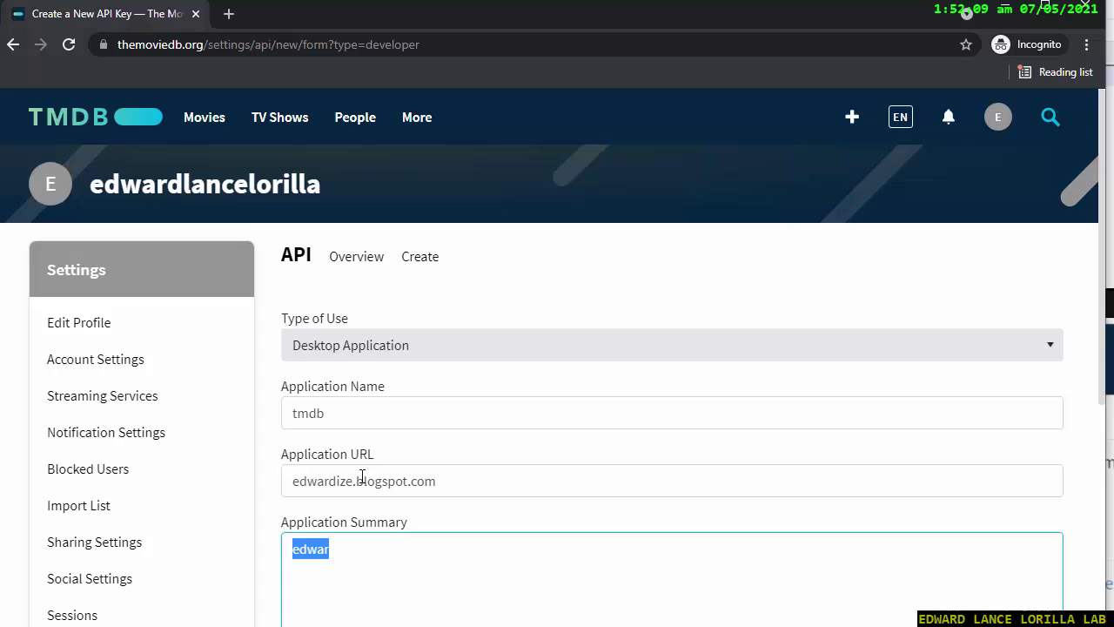
text(tm)
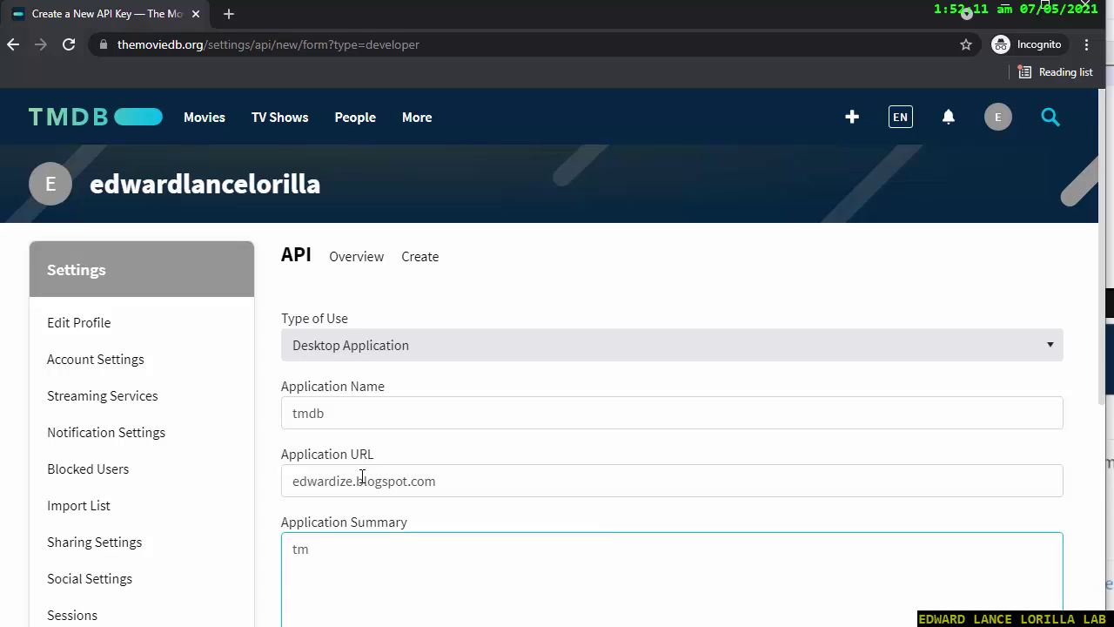
text(db)
scroll(361, 476, down, 1)
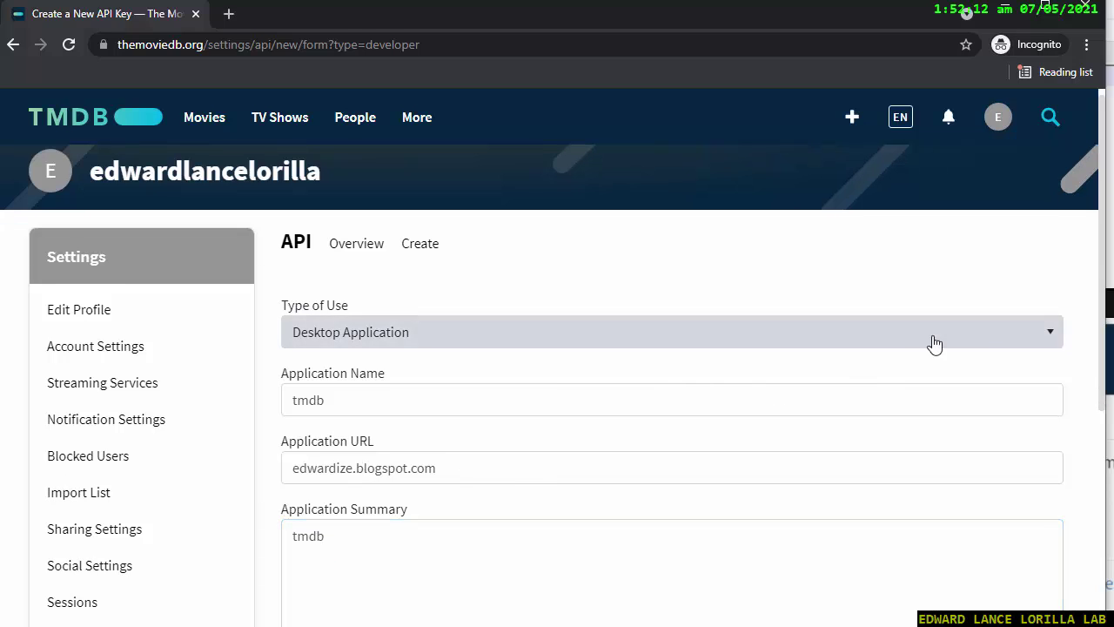
drag(1094, 314, 1093, 470)
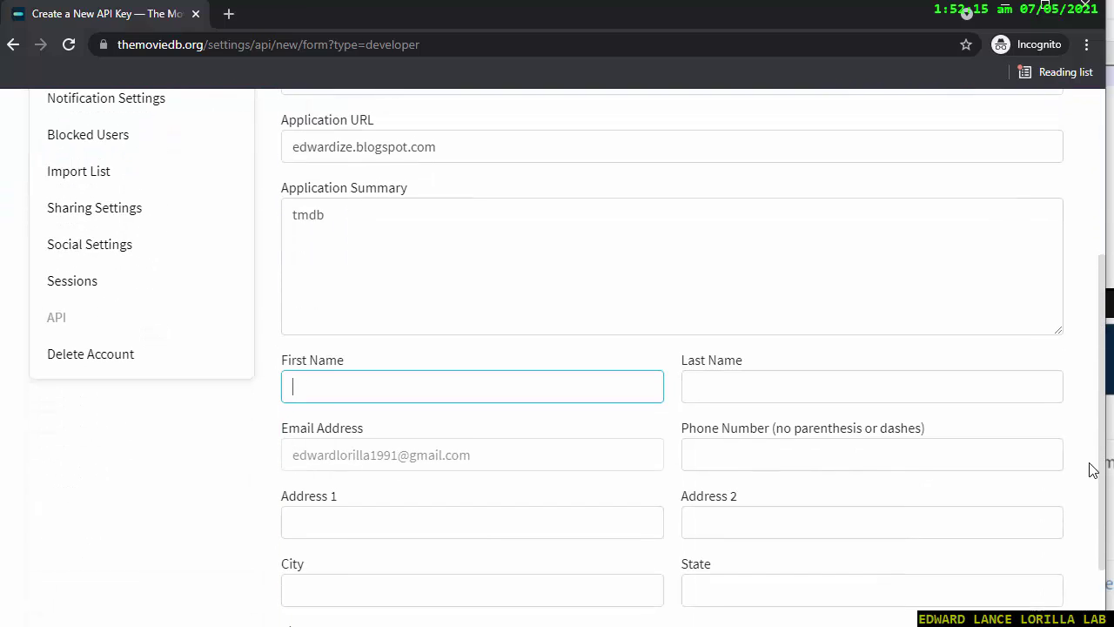
click(288, 215)
text(to tes)
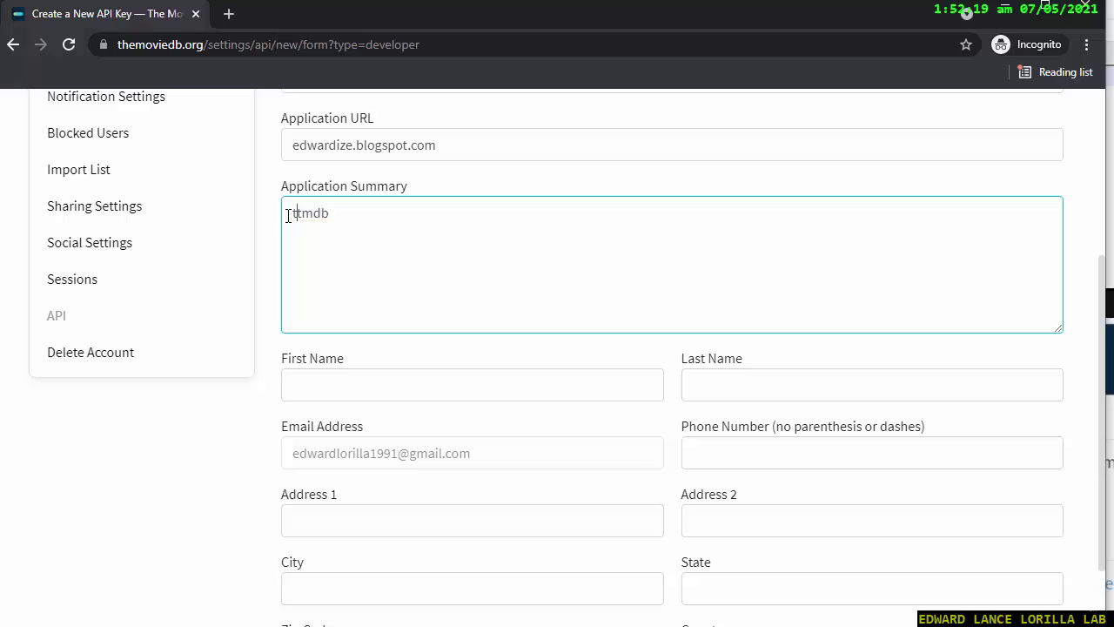
text(t)
Fill in the contact's first and last name and begin the phone and street address fields.
click(348, 377)
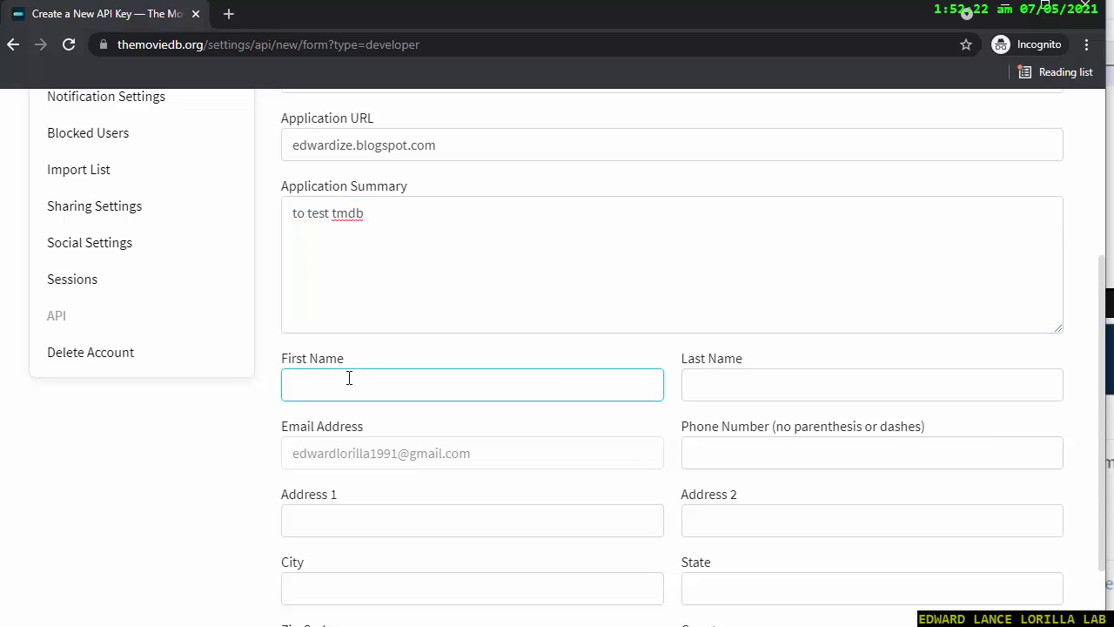
key(Tab)
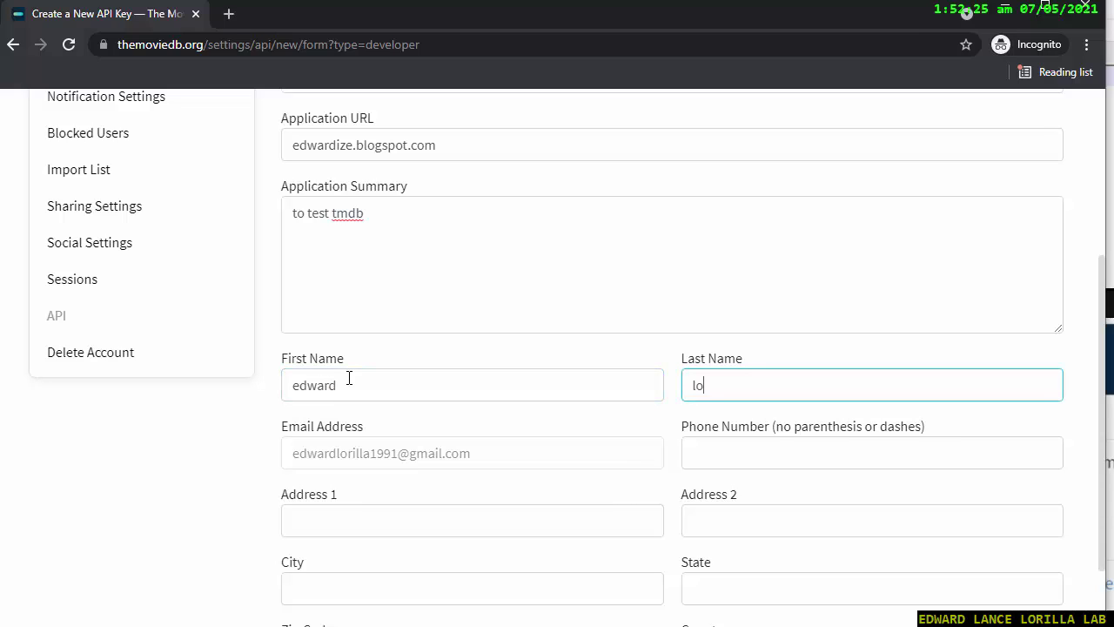
key(Tab)
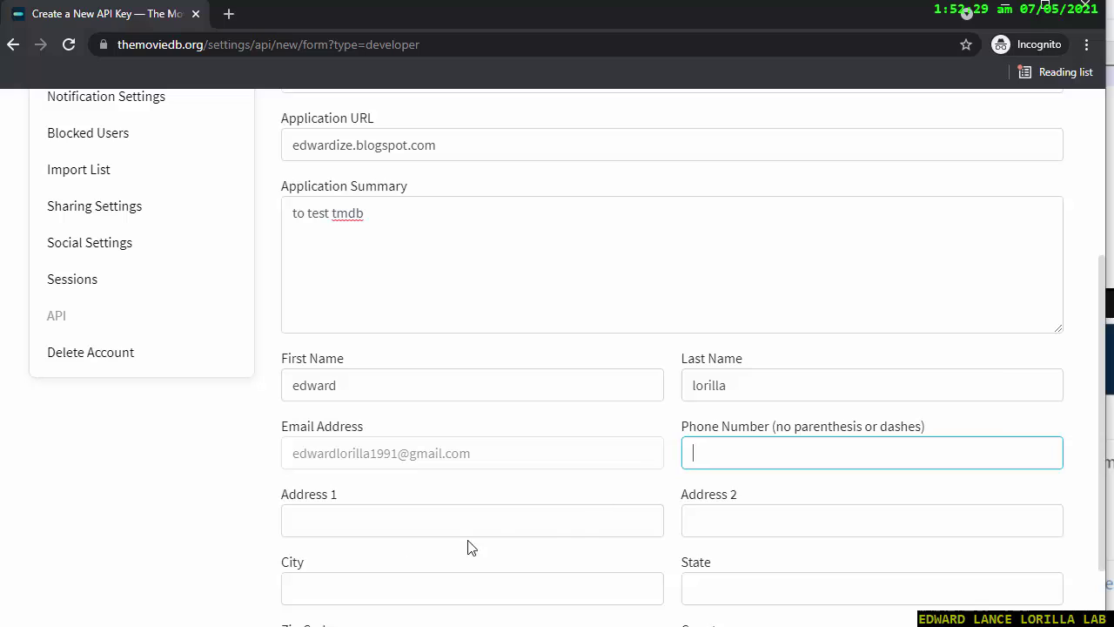
text(090)
click(584, 531)
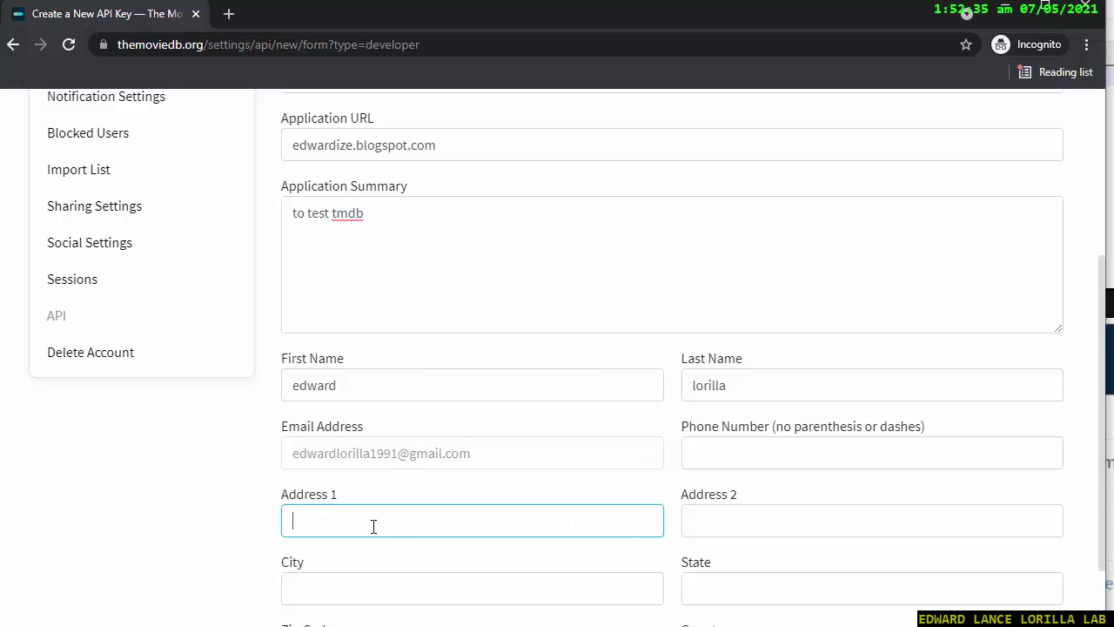
text(88)
key(BackSpace)
key(BackSpace)
scroll(373, 526, up, 2)
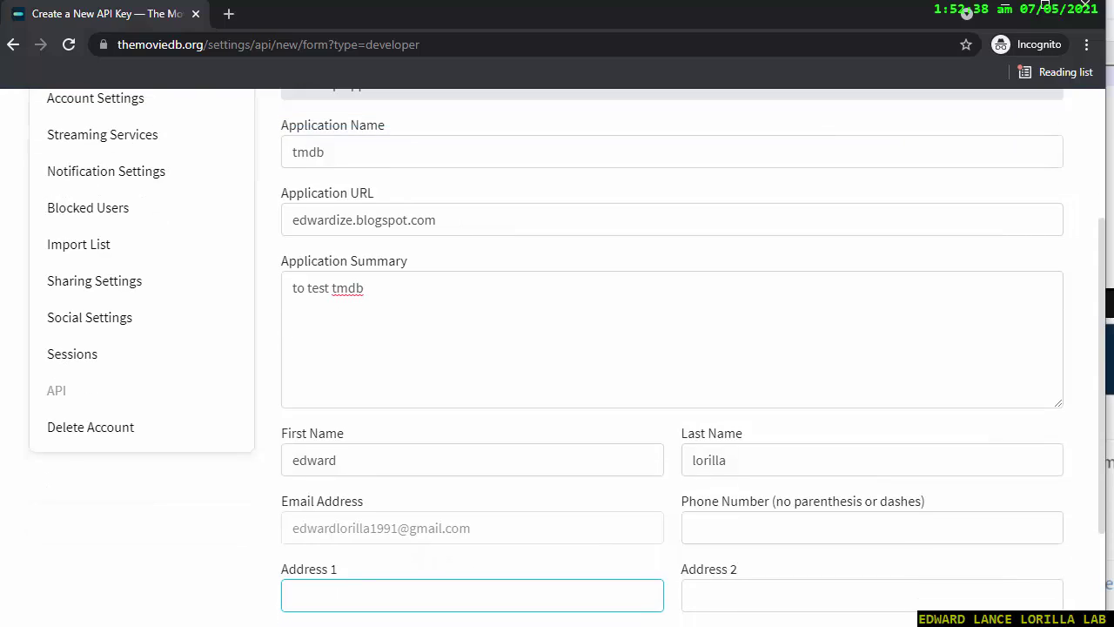
drag(1108, 289, 1089, 401)
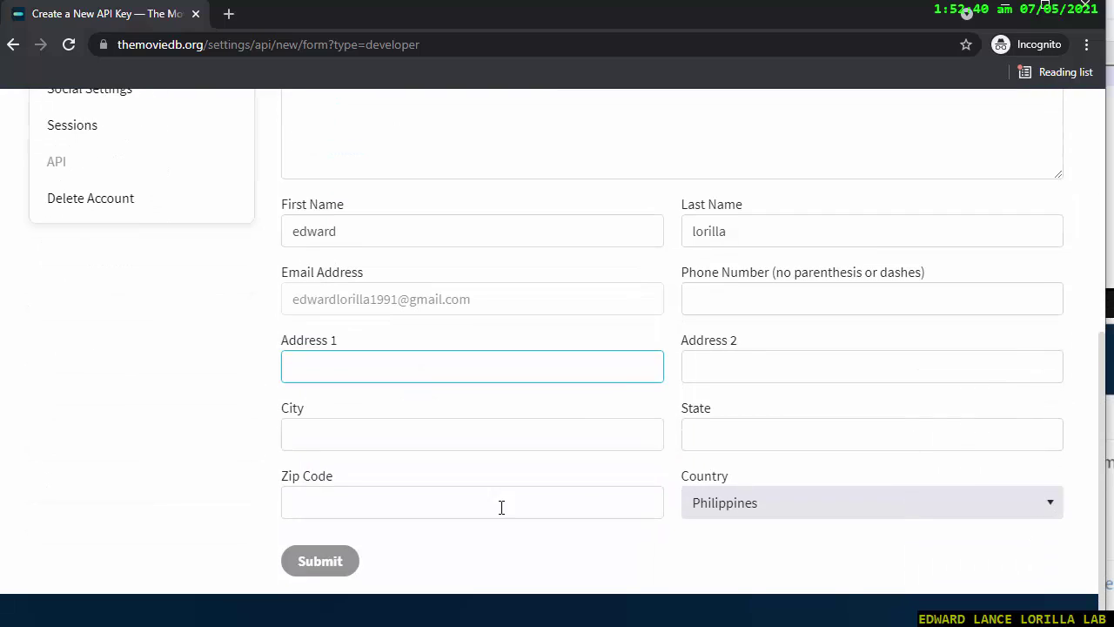
Submit the form, then fill in the contact's zip code, city and state.
click(319, 568)
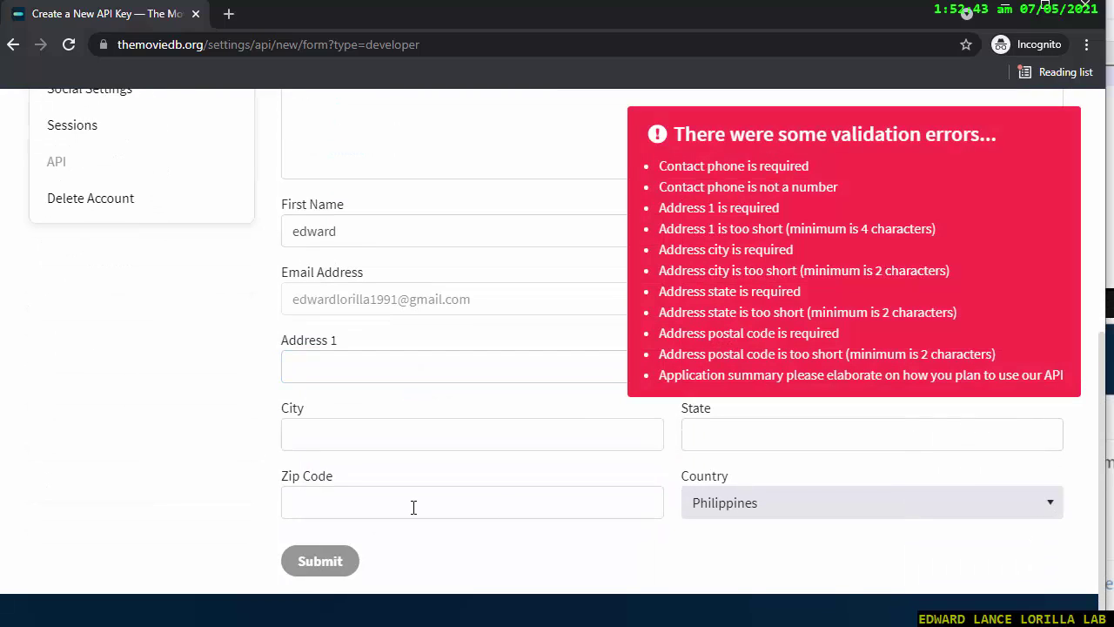
click(414, 507)
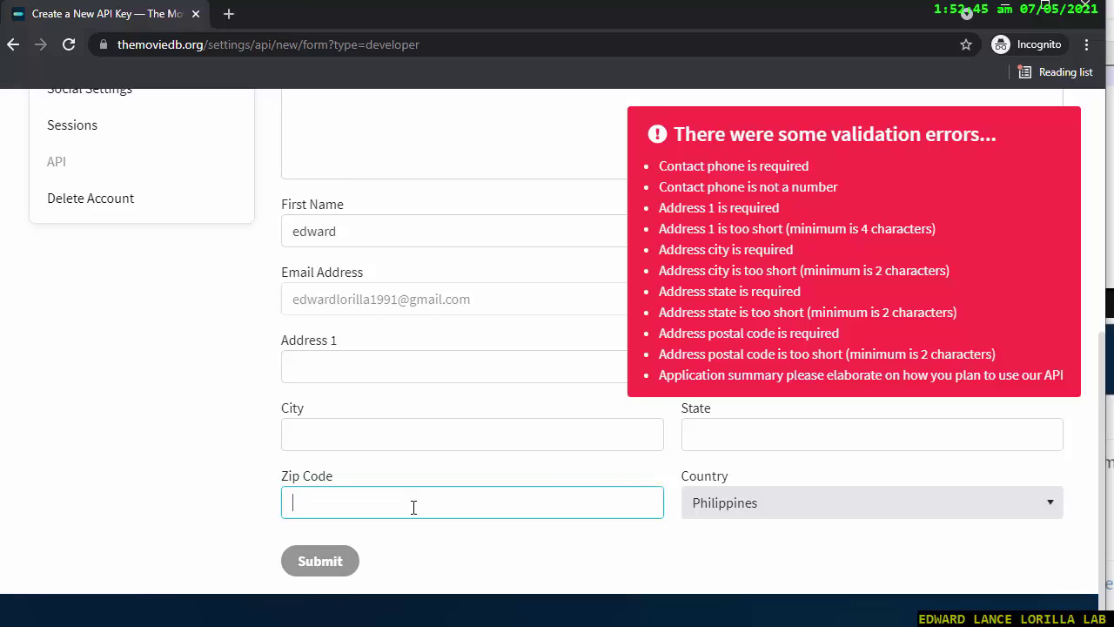
text(8000)
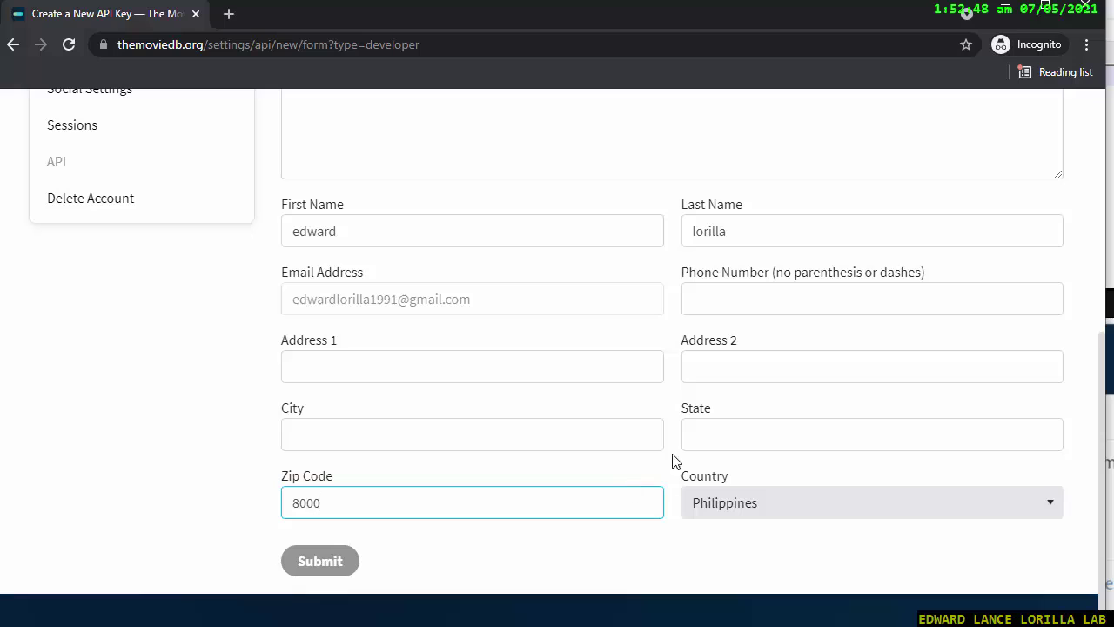
click(697, 433)
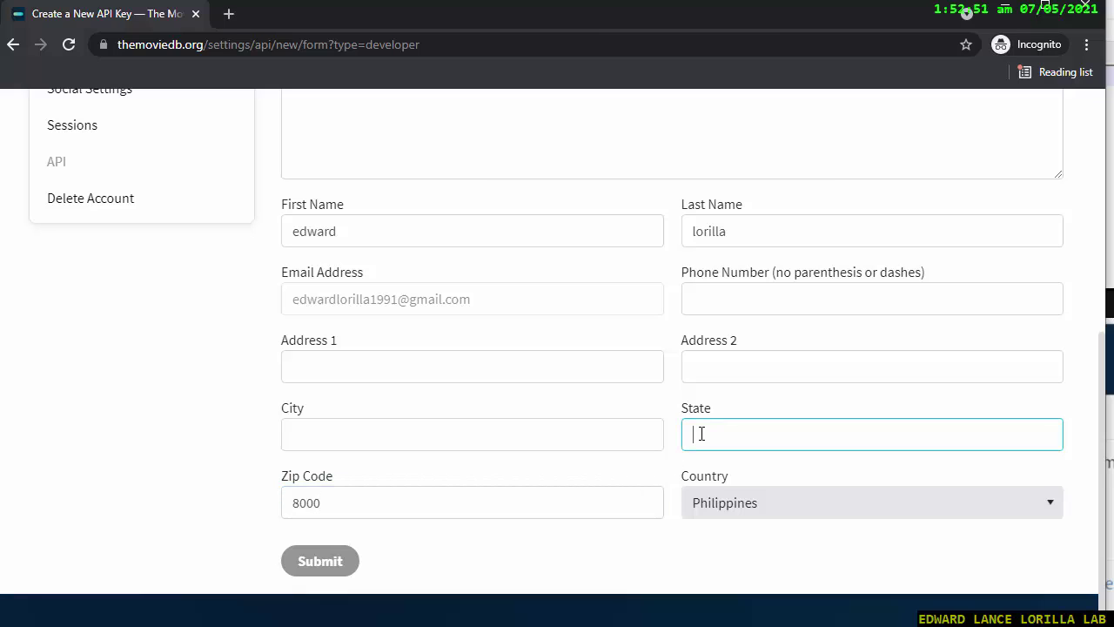
text(davao)
click(360, 437)
text(da)
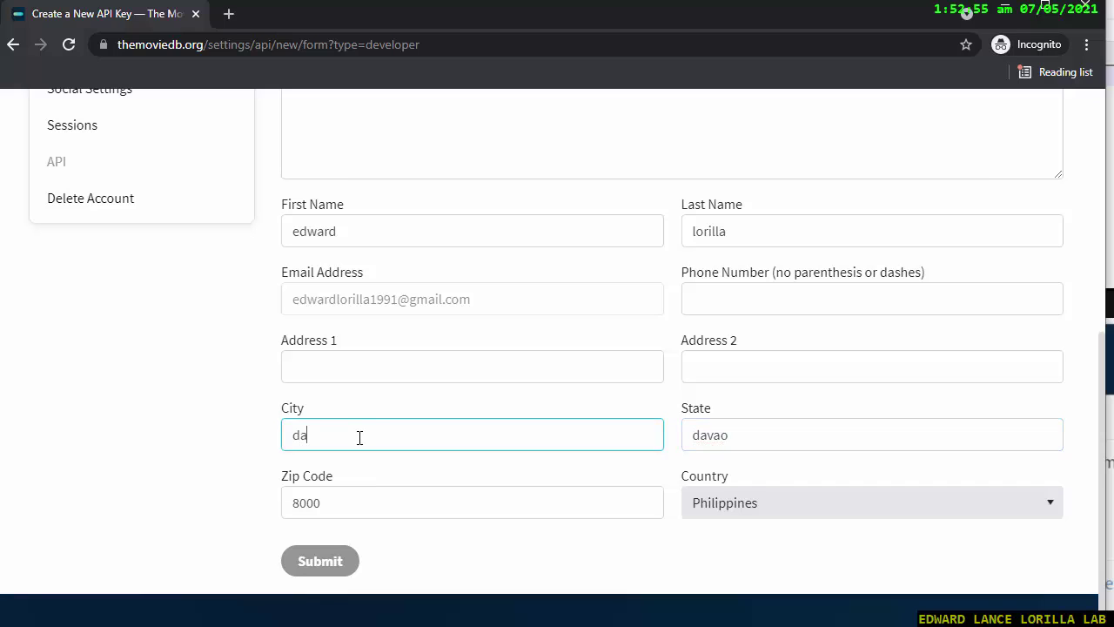
text(vao)
key(Tab)
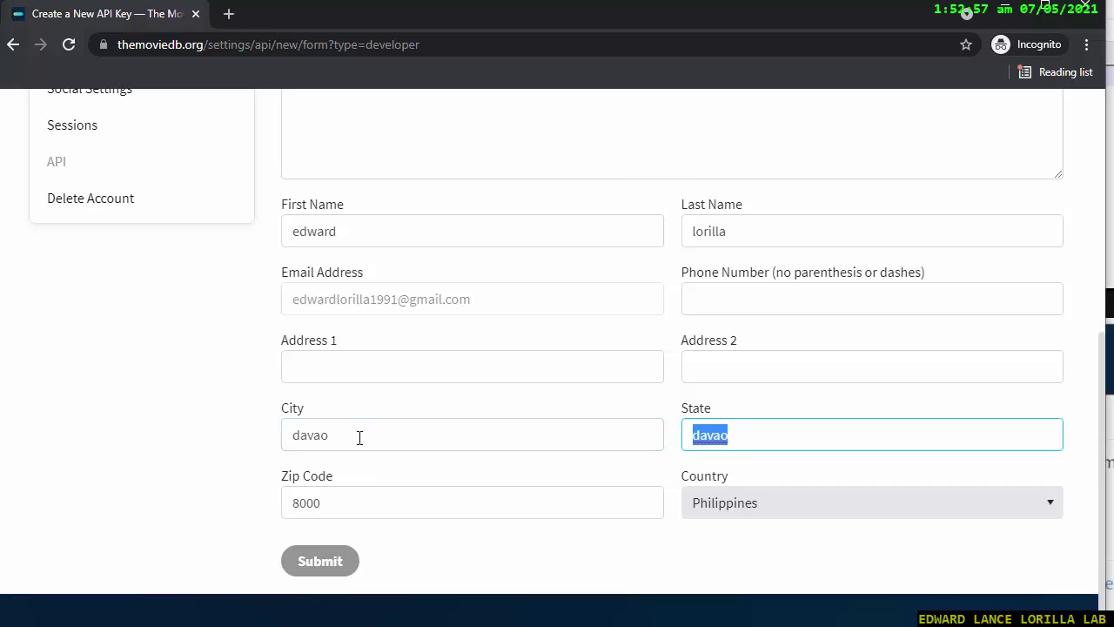
text(davao d)
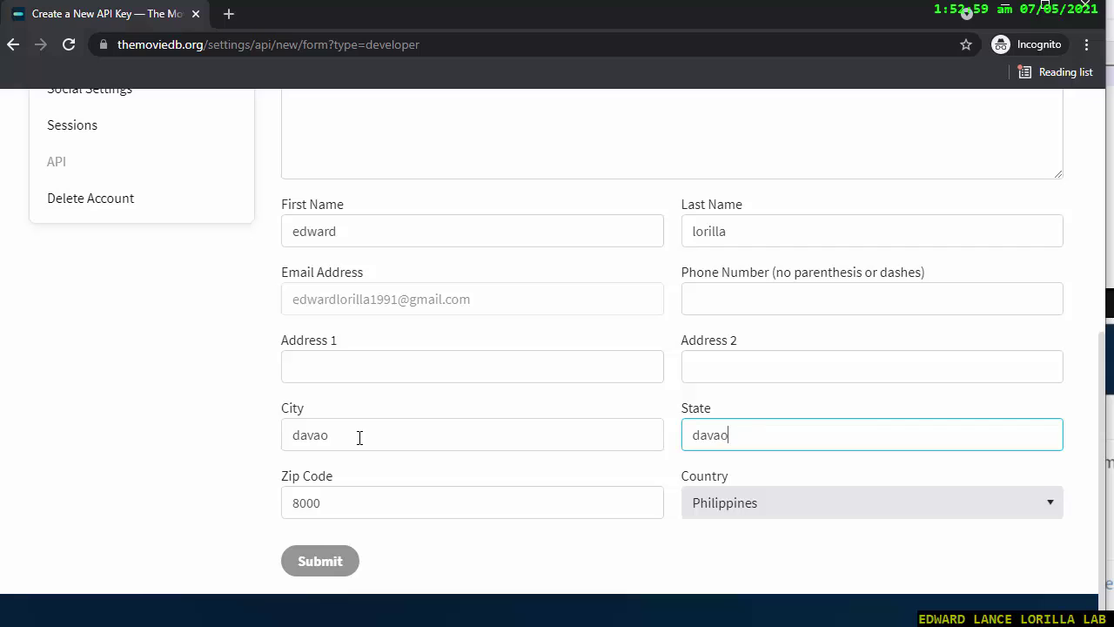
text(el sur)
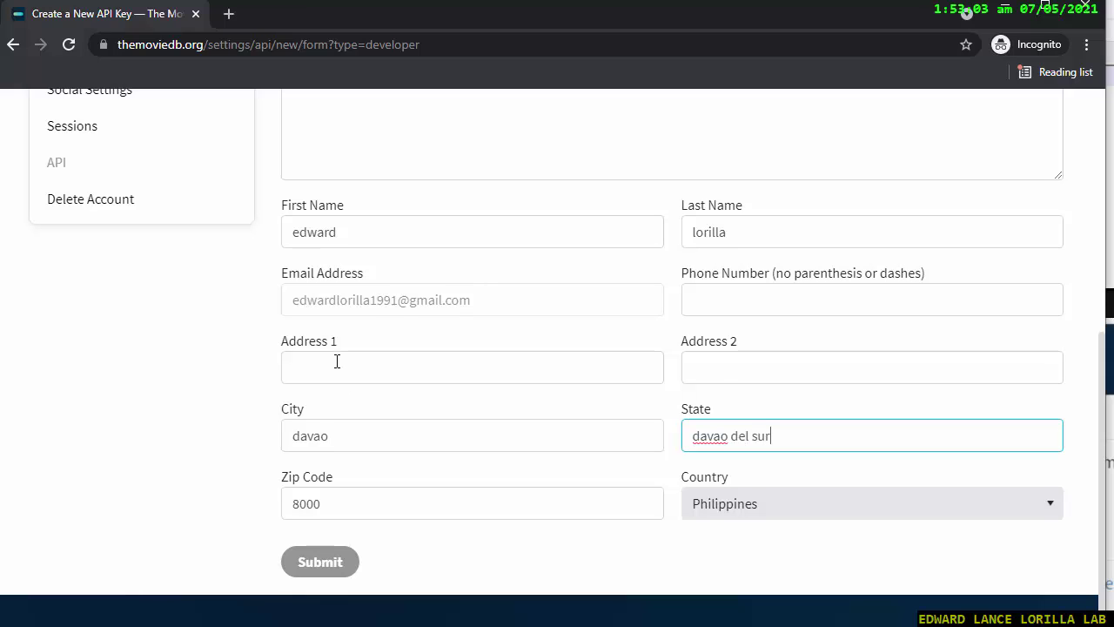
Enter the street address line and the contact phone number, then resubmit the form.
click(336, 362)
scroll(338, 366, up, 1)
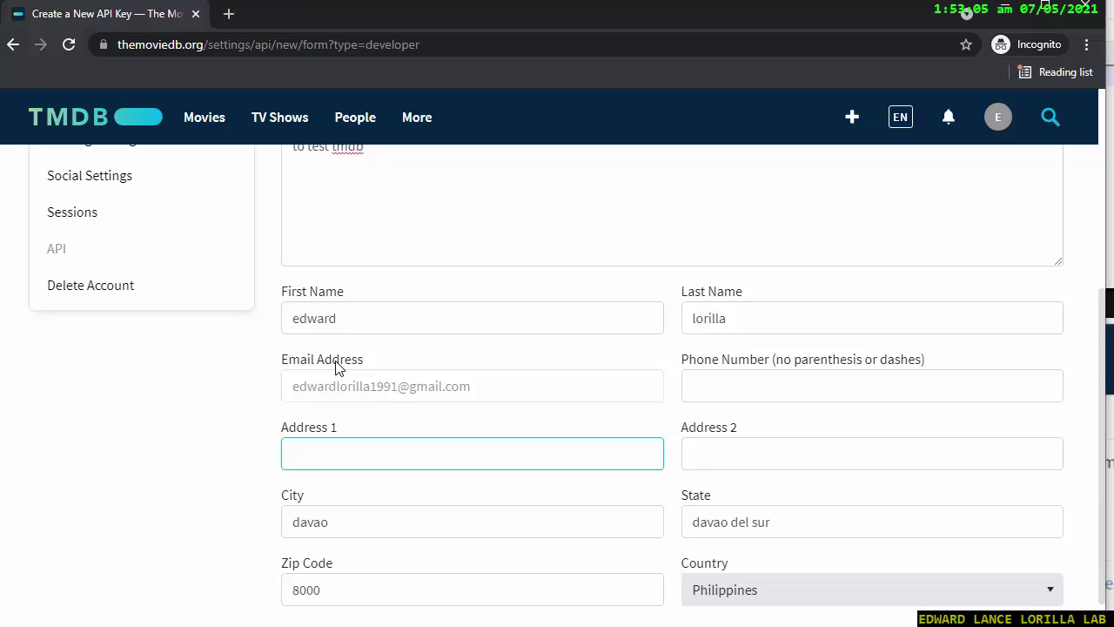
scroll(338, 366, down, 1)
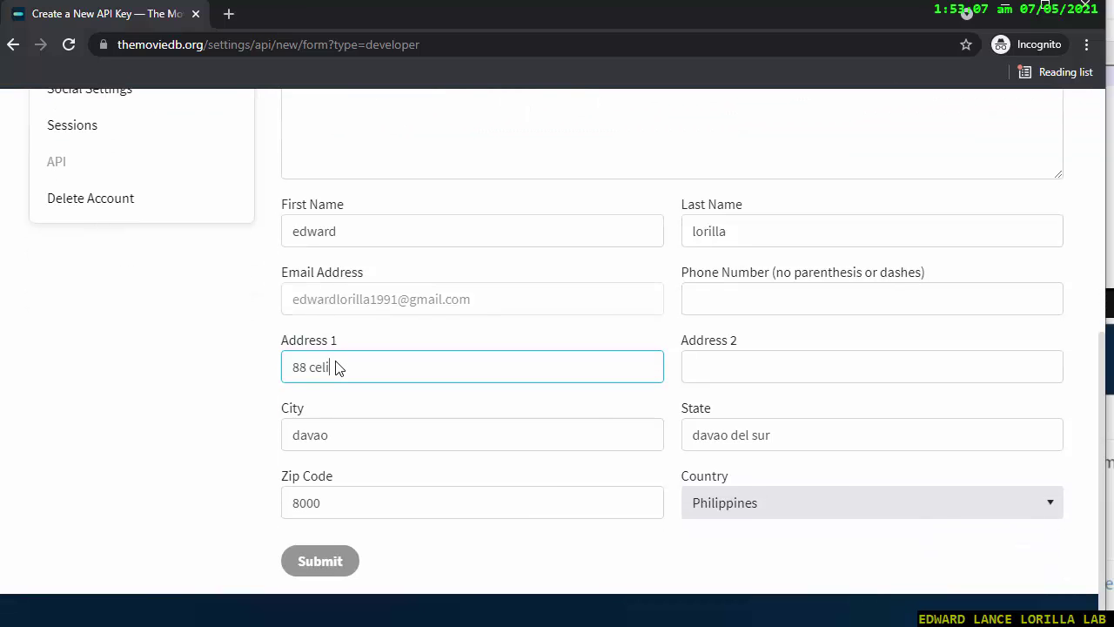
click(312, 571)
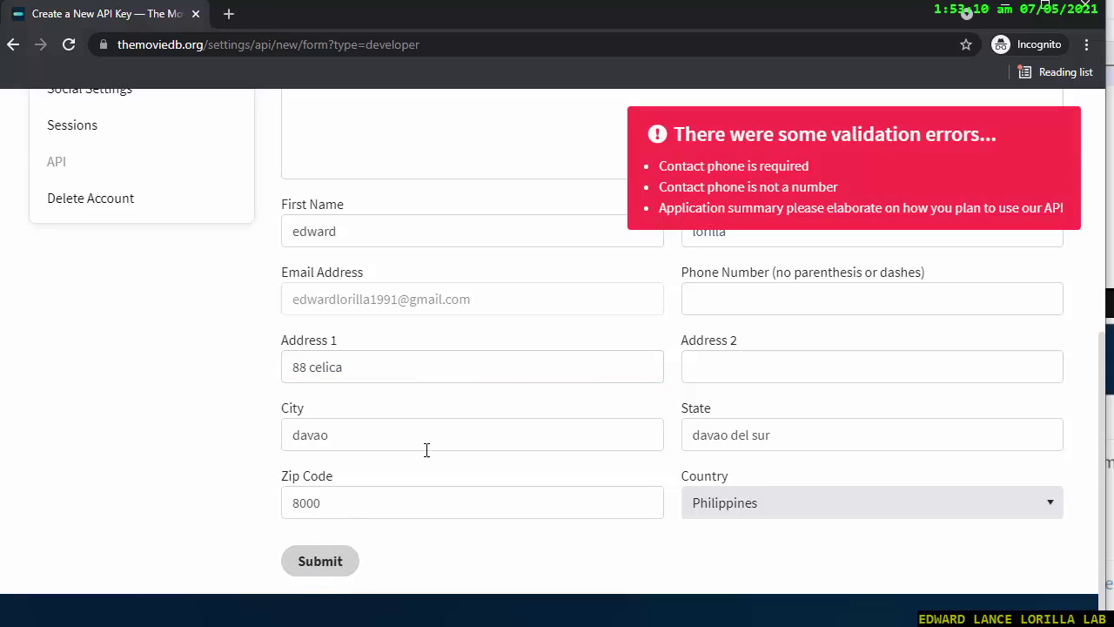
click(765, 289)
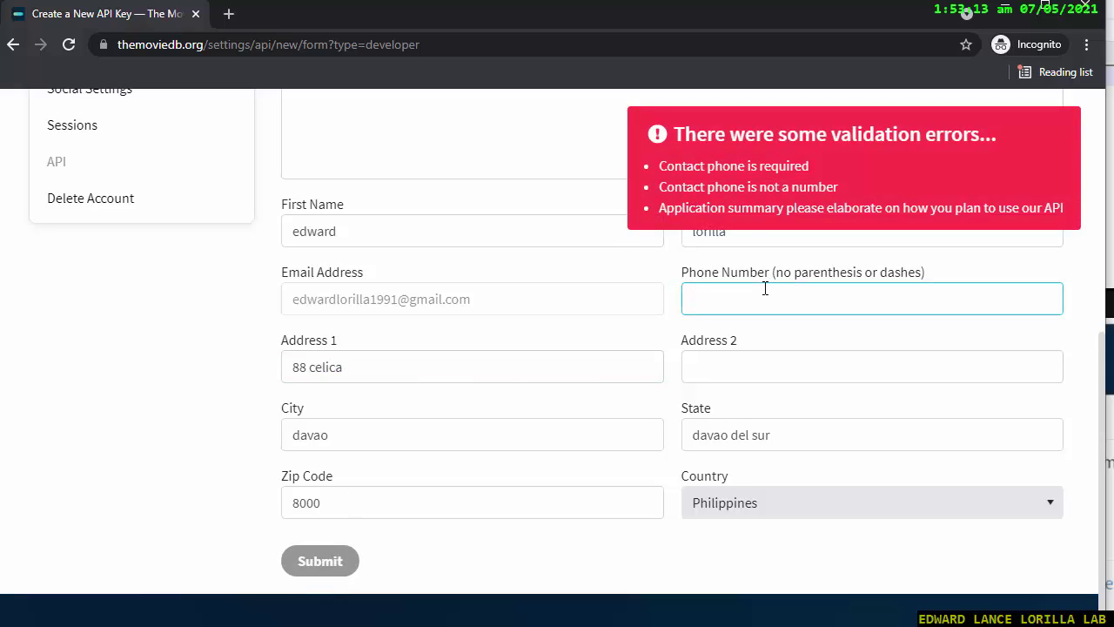
text(091231231)
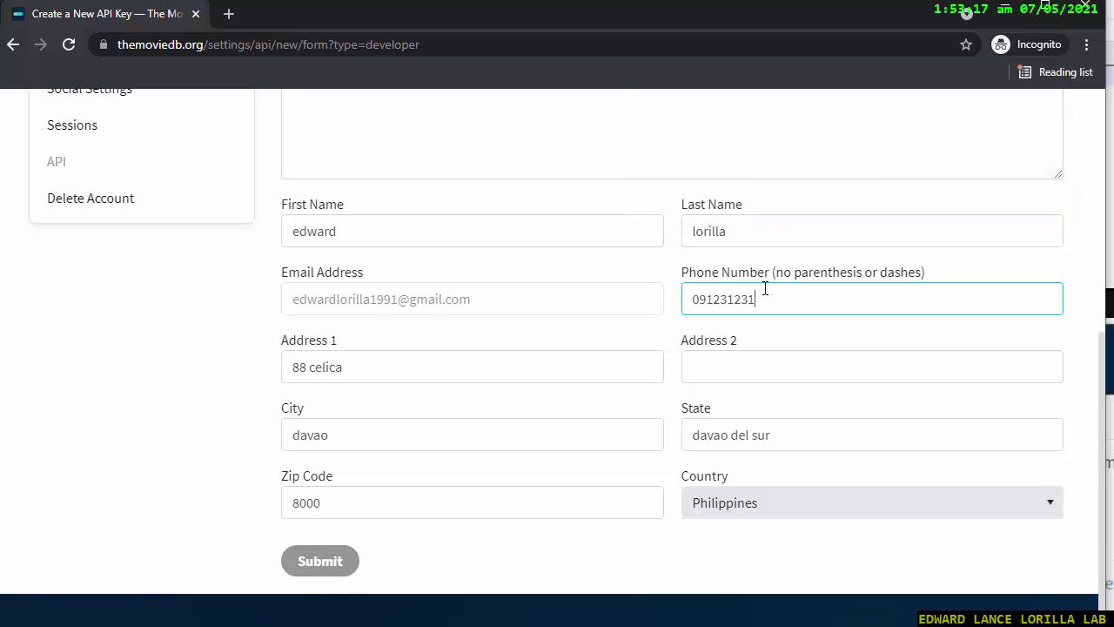
click(324, 564)
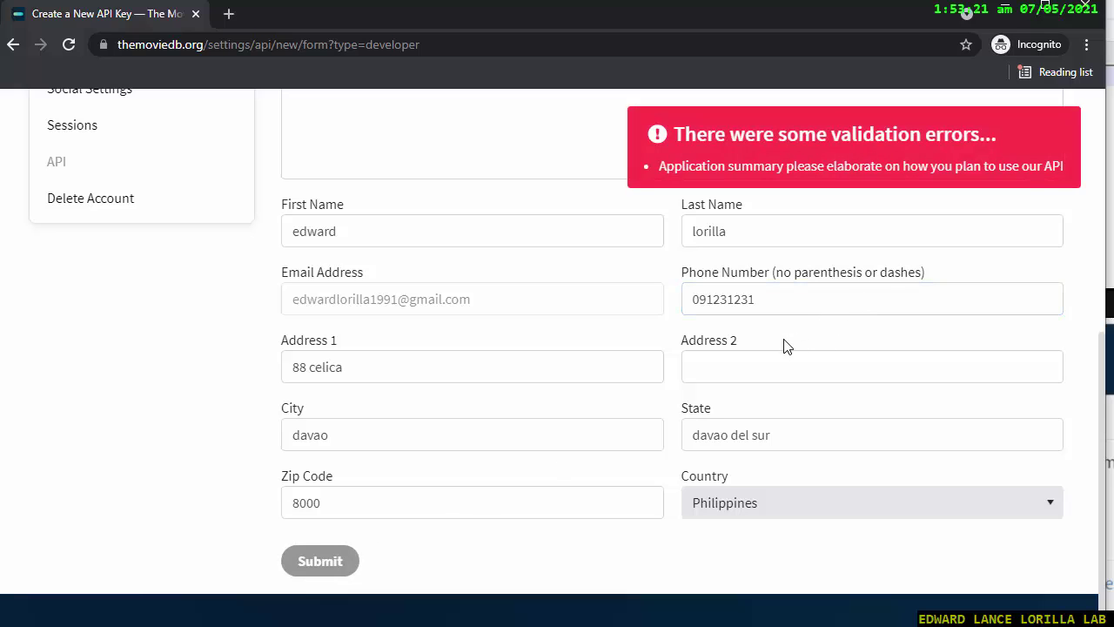
scroll(1104, 409, up, 3)
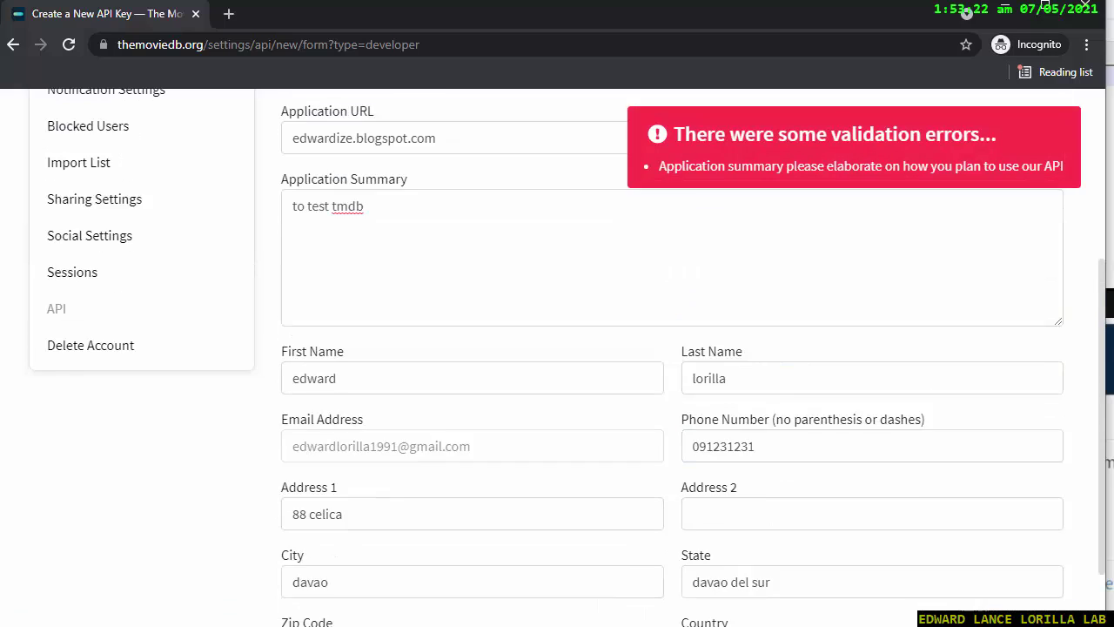
Extend the summary to 'to test tmdb lorem ipsum dolor amet', submit, and select the new v3 key.
click(484, 372)
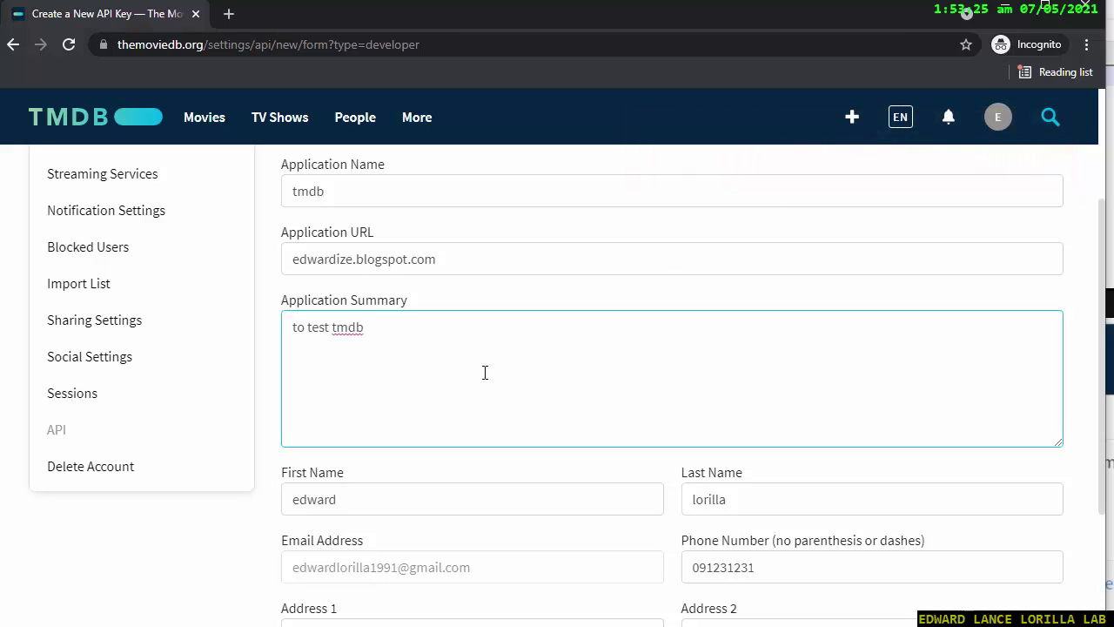
text(to test tmdb lorem ipsum)
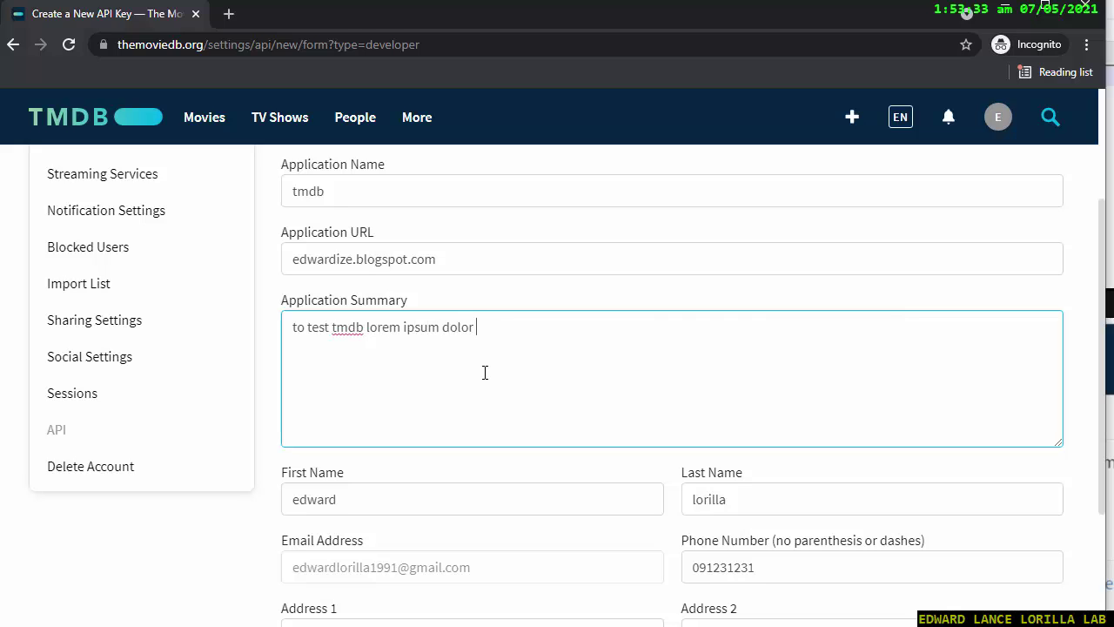
text(dolor amet)
scroll(1110, 303, down, 1)
scroll(1110, 303, down, 5)
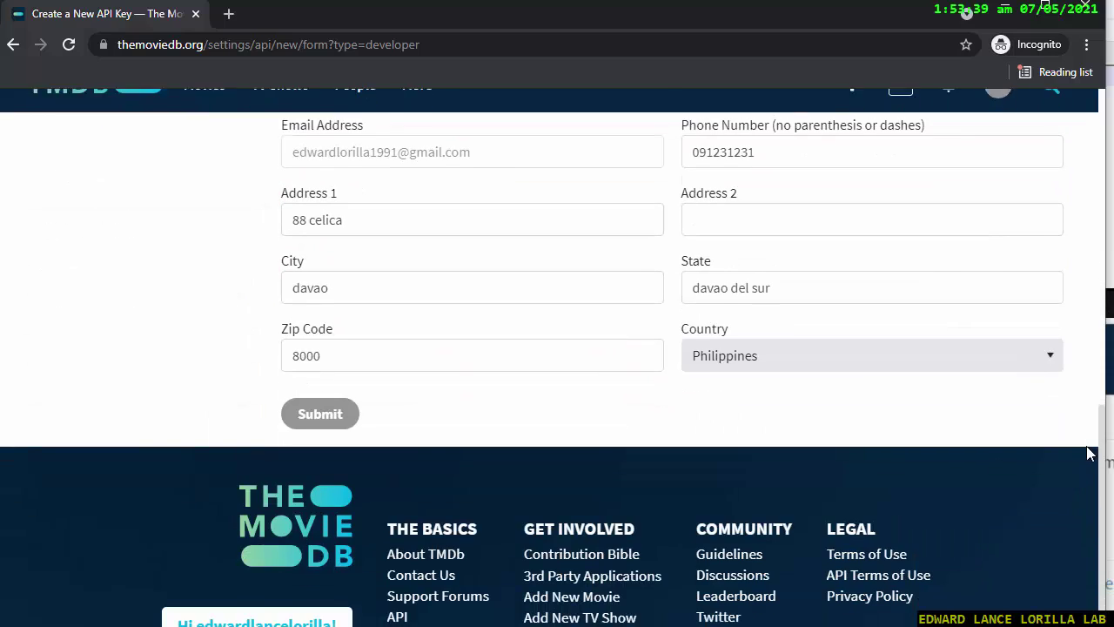
click(313, 416)
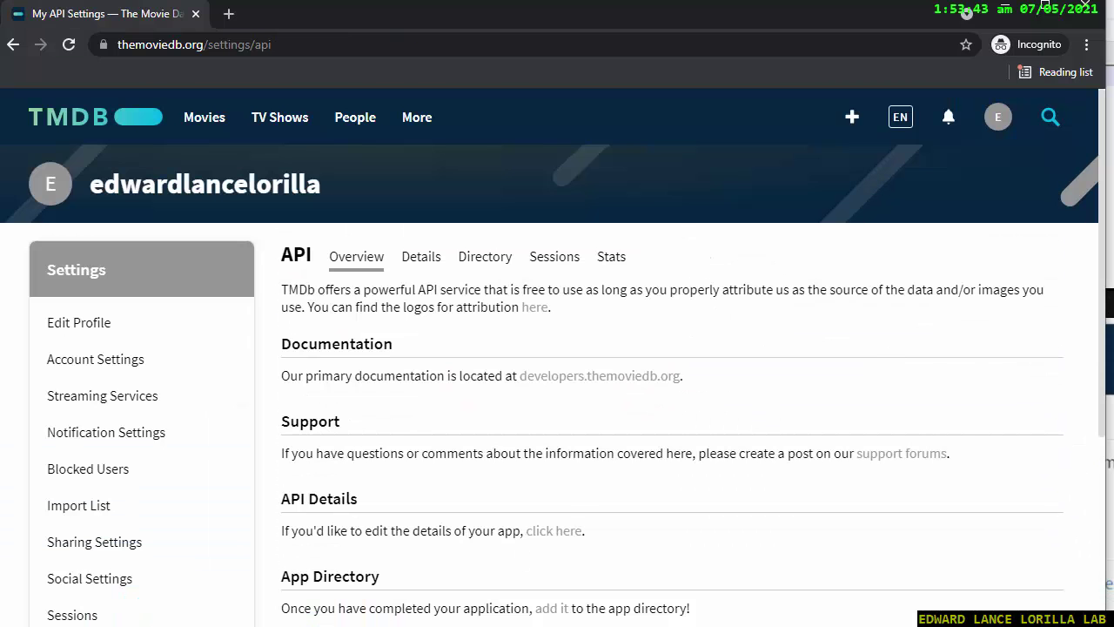
scroll(435, 453, down, 4)
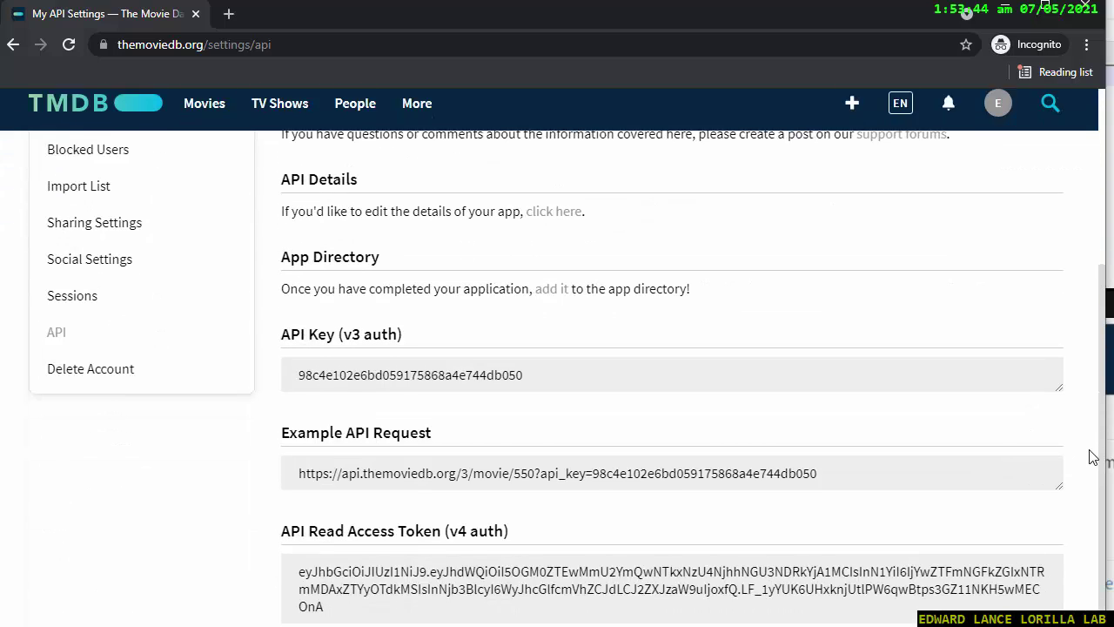
double_click(366, 375)
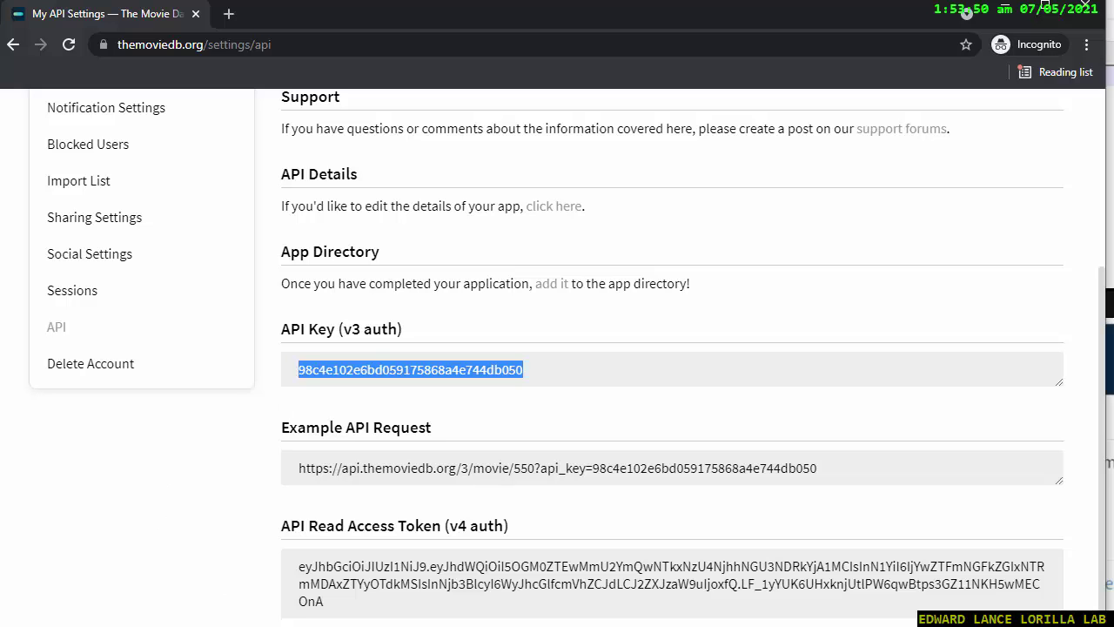
Add buildConfigField "String","API_KEY" with an empty escaped-quote value in defaultConfig, then return to TMDB's API page.
key(alt+Tab)
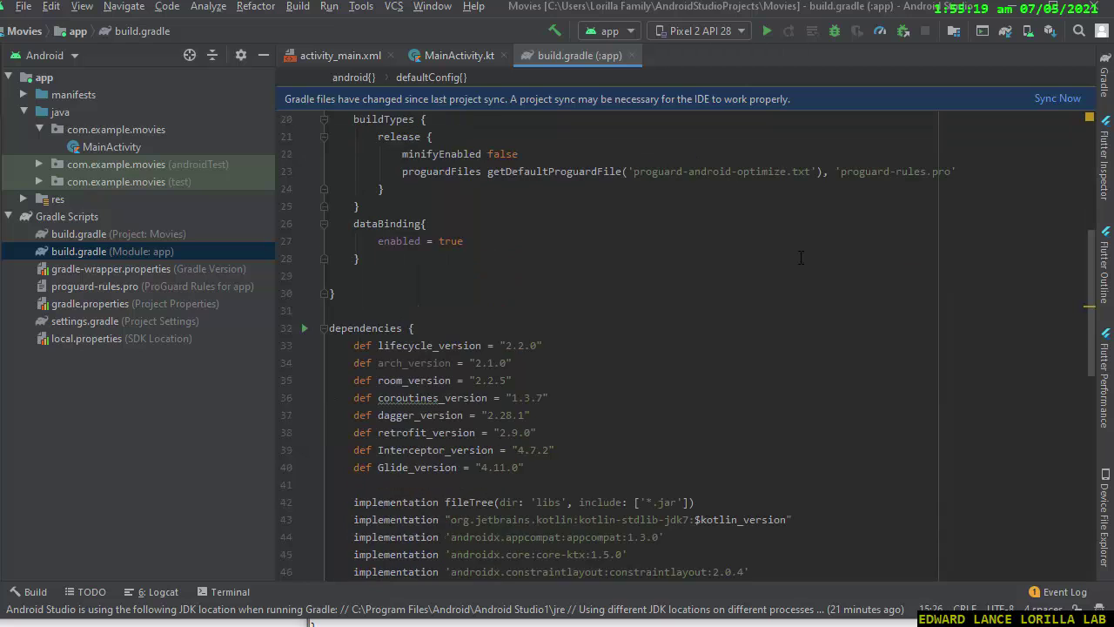
scroll(801, 258, up, 4)
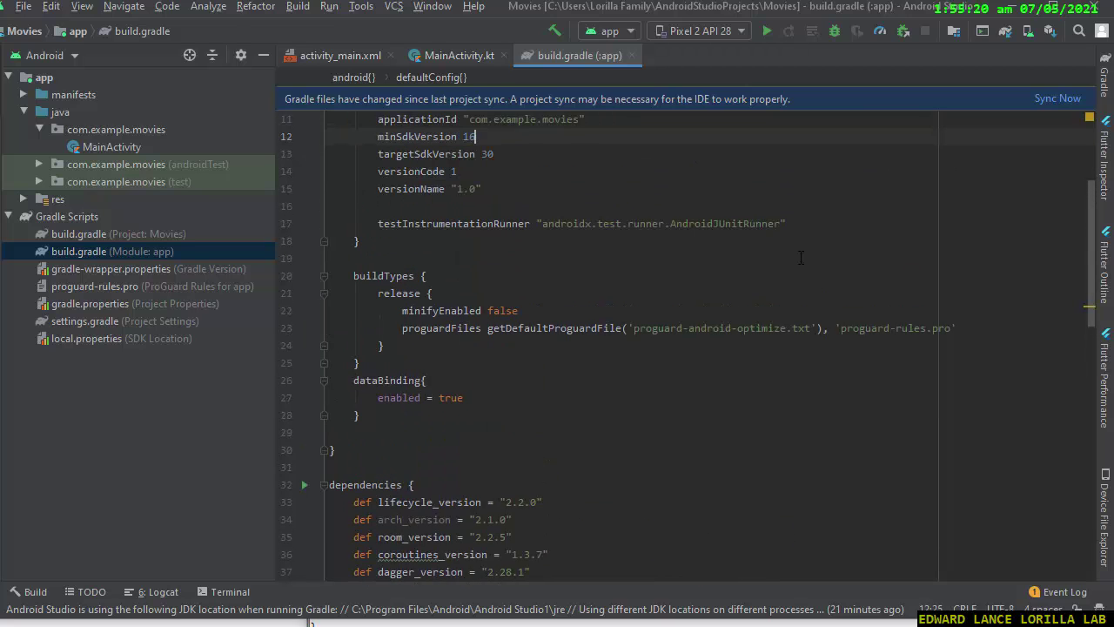
key(Down)
key(Down)
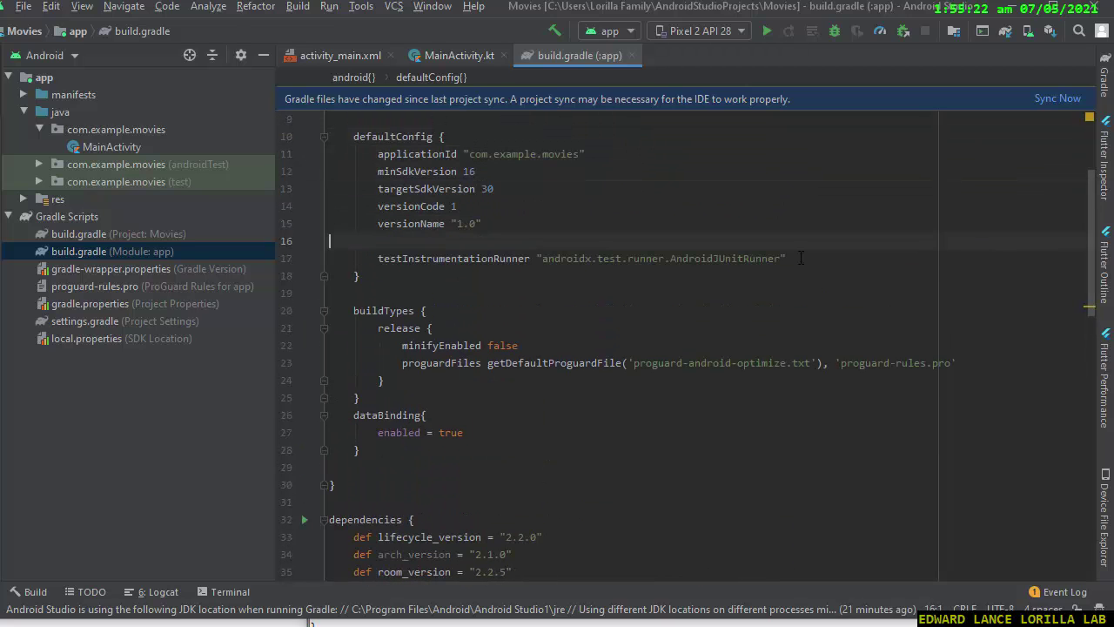
key(Return)
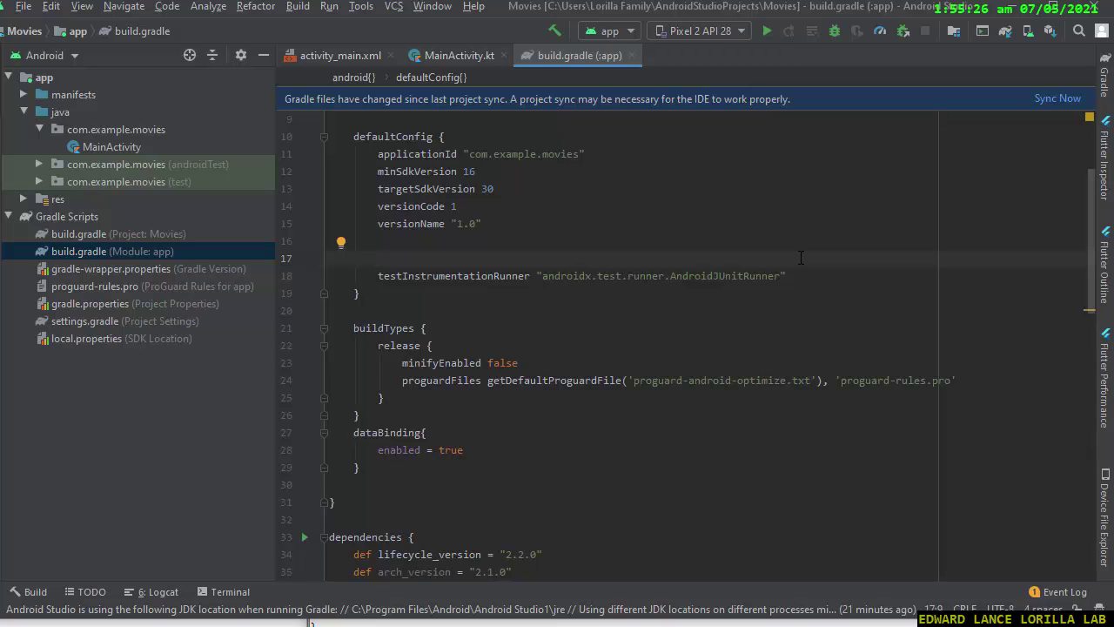
key(Delete)
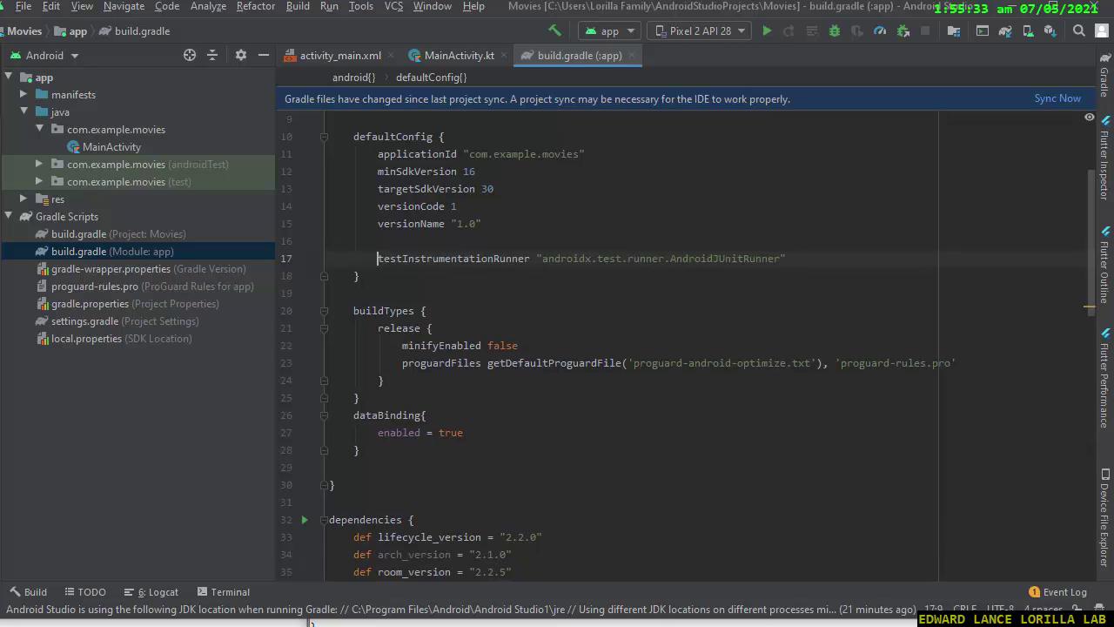
key(BackSpace)
key(Right)
key(Return)
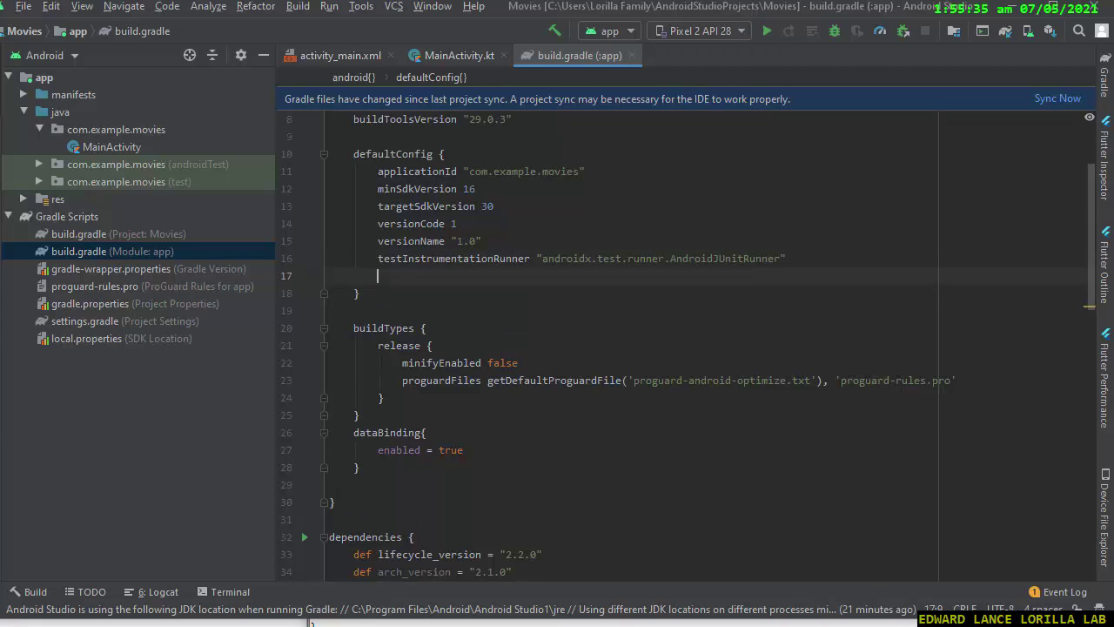
text(buildConf)
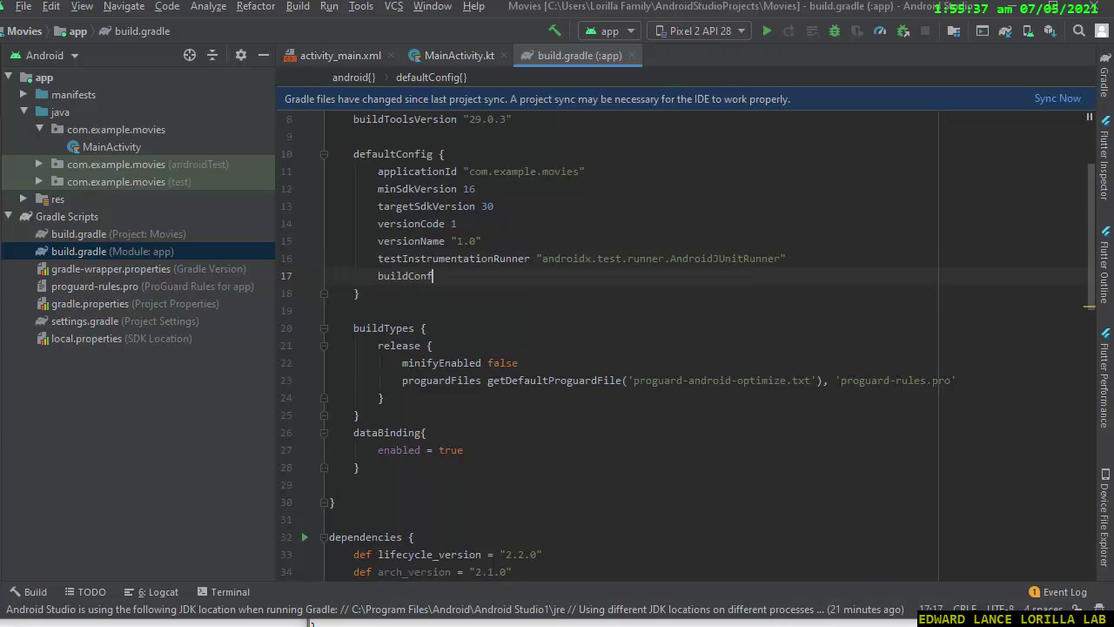
text(igField "String","API_KEY",)
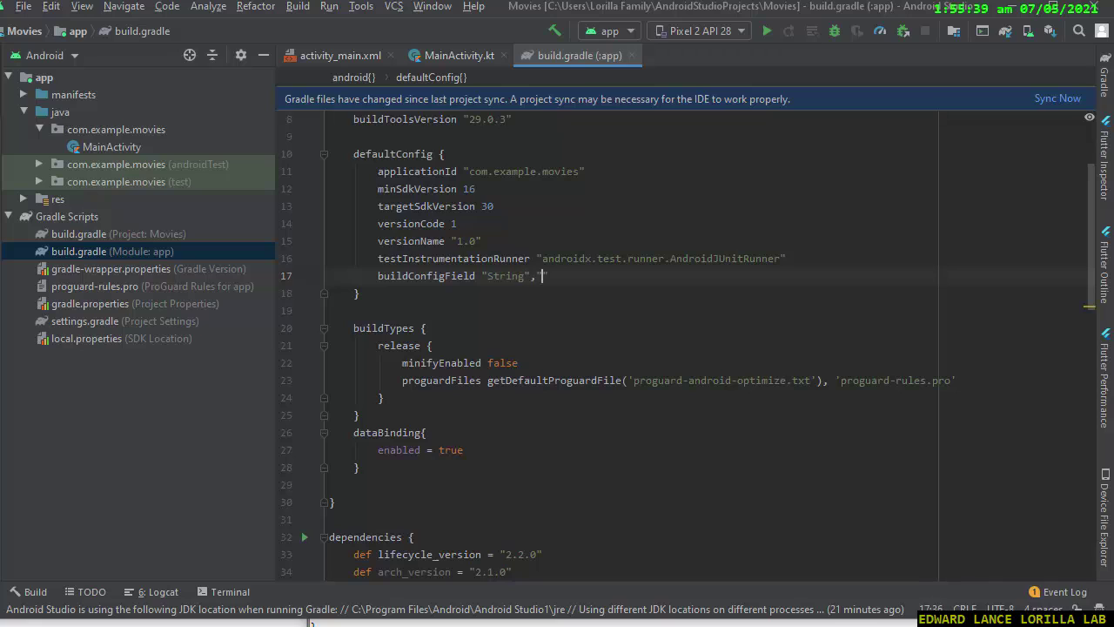
text("\"\"")
key(Return)
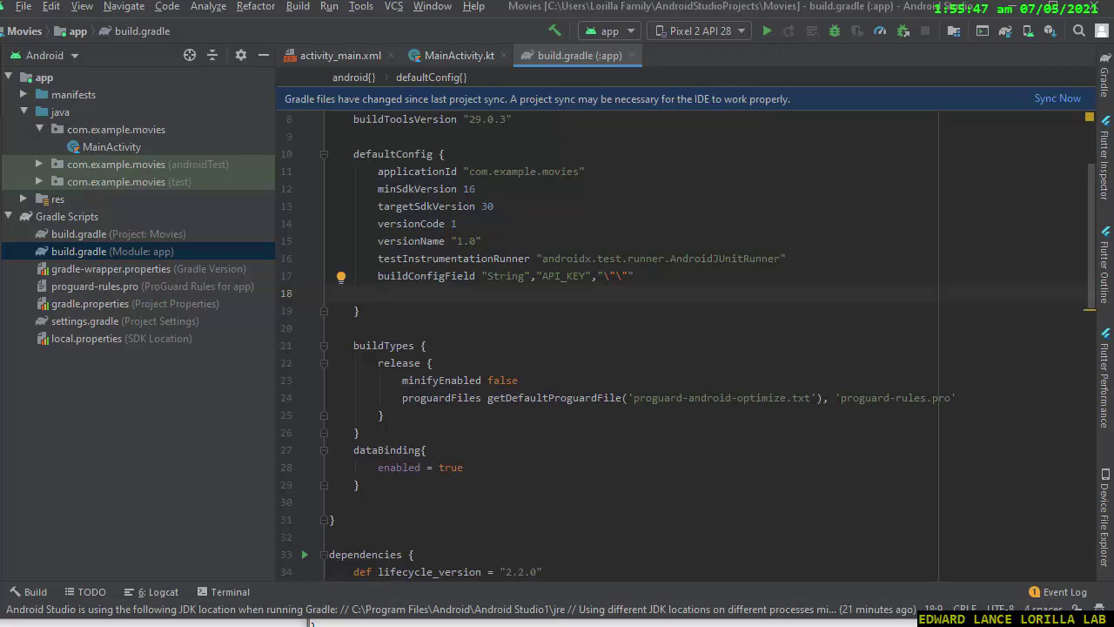
click(311, 623)
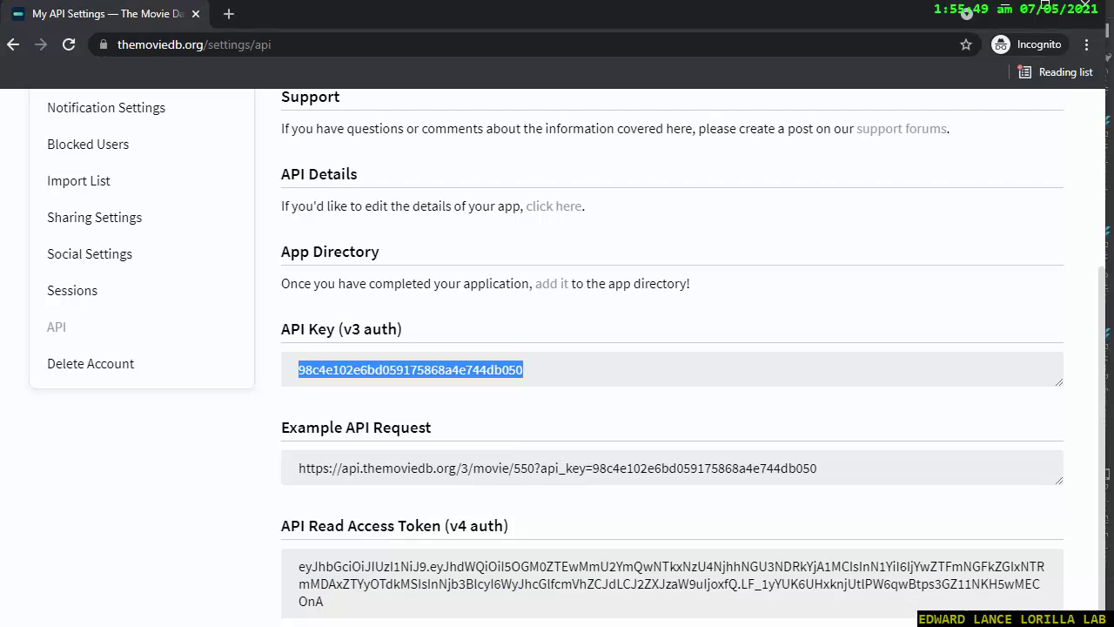
Copy the v3 API key from TMDB, paste it into the API_KEY value, and sync Gradle.
right_click(403, 371)
click(427, 386)
key(alt+Tab)
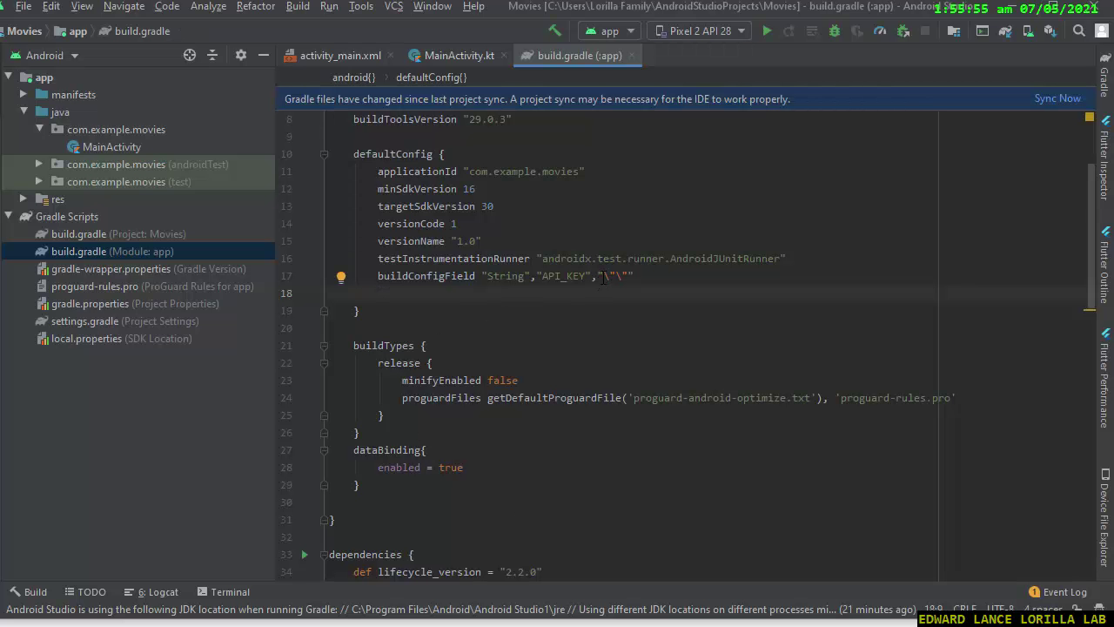
click(614, 276)
key(ctrl+v)
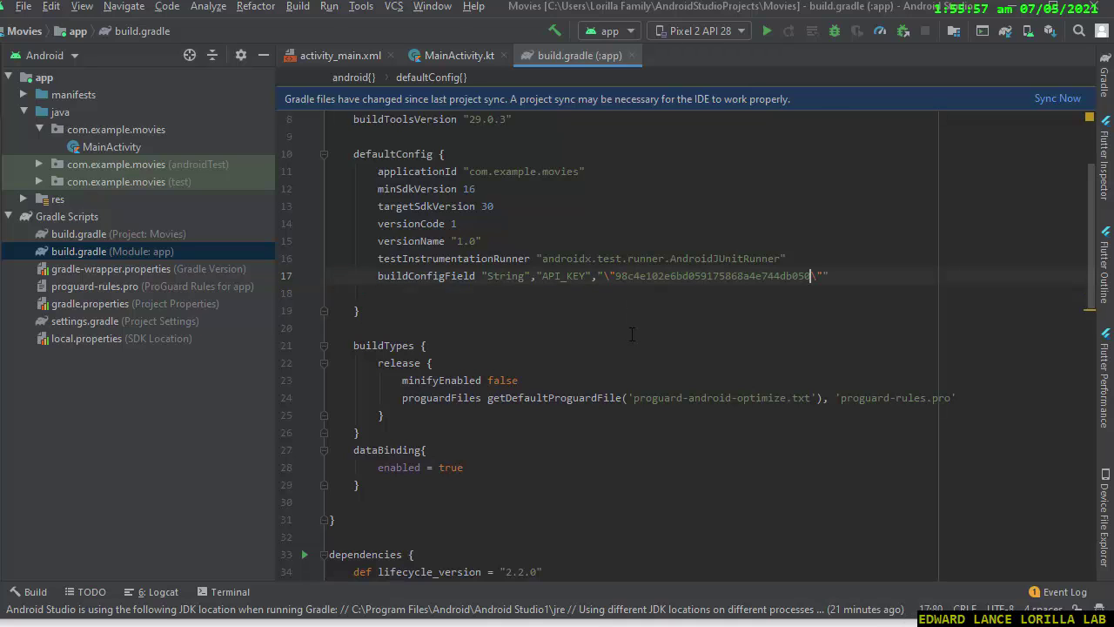
click(1057, 98)
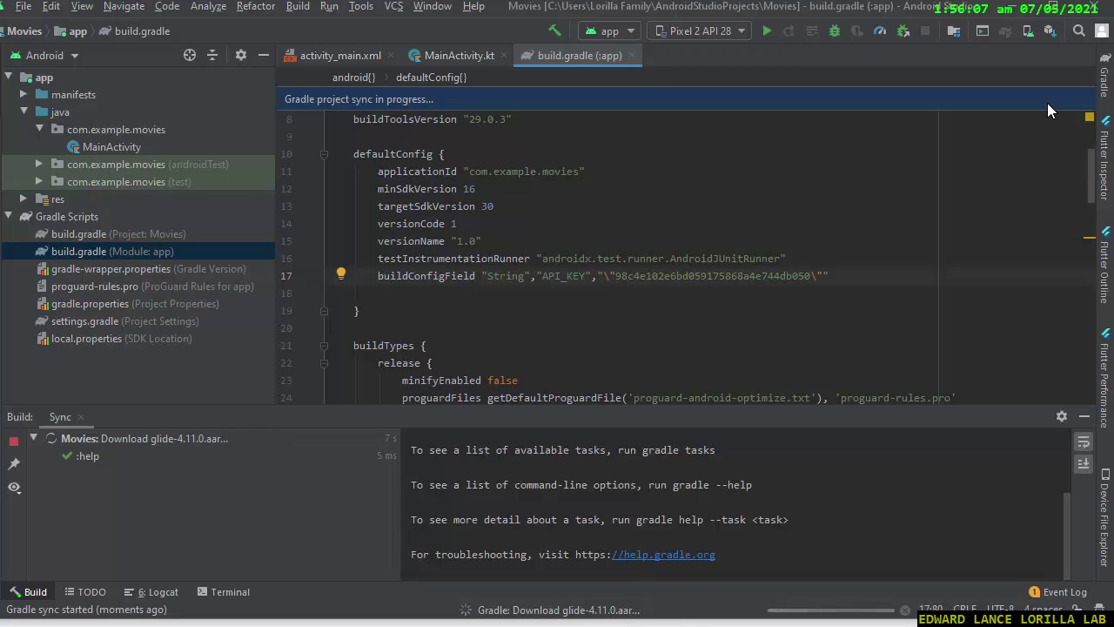
drag(1091, 174, 1047, 242)
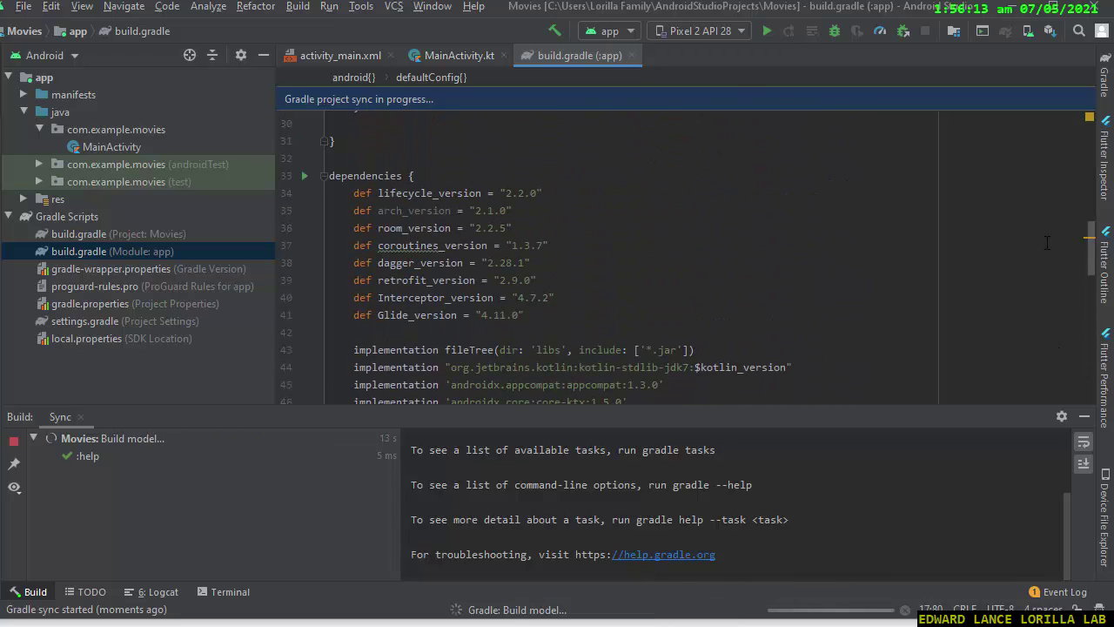